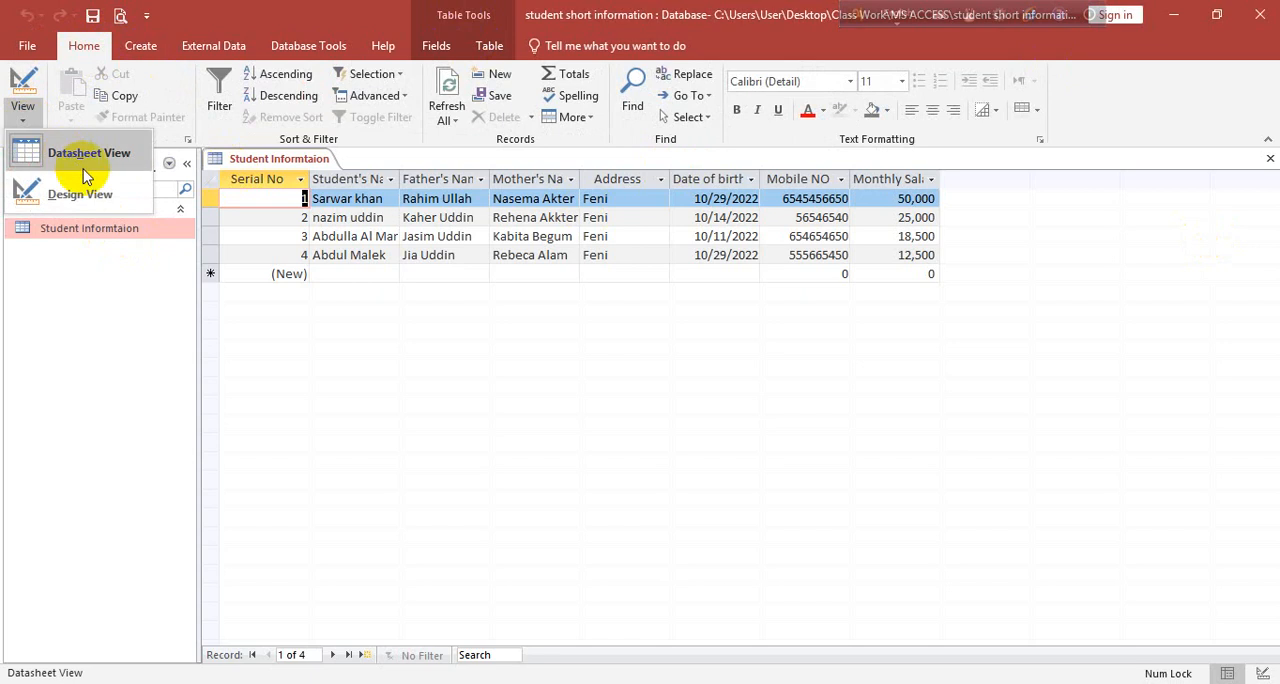
Open the Student Informtaion table in Design View and set the Student's Name field as the primary key
{"action": "left_click", "coordinate": [80, 194]}
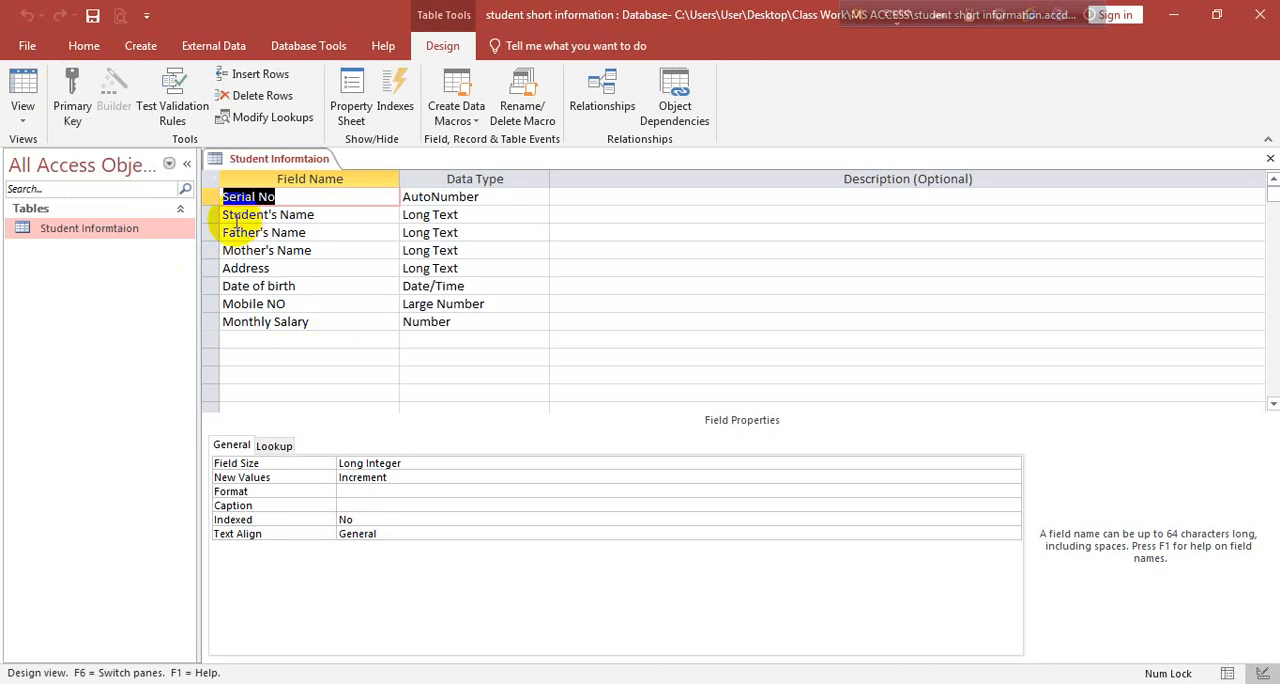
{"action": "left_click", "coordinate": [205, 214]}
{"action": "left_click", "coordinate": [208, 232]}
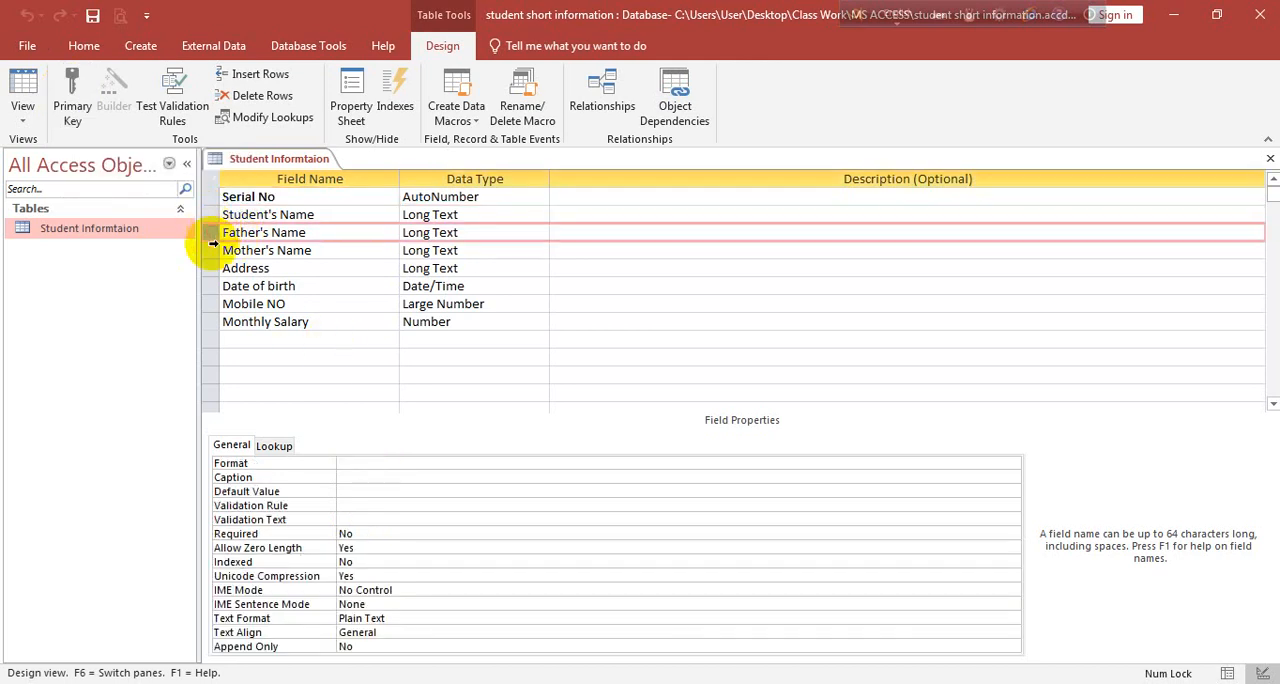
{"action": "left_click", "coordinate": [208, 251]}
{"action": "left_click", "coordinate": [208, 268]}
{"action": "left_click", "coordinate": [208, 287]}
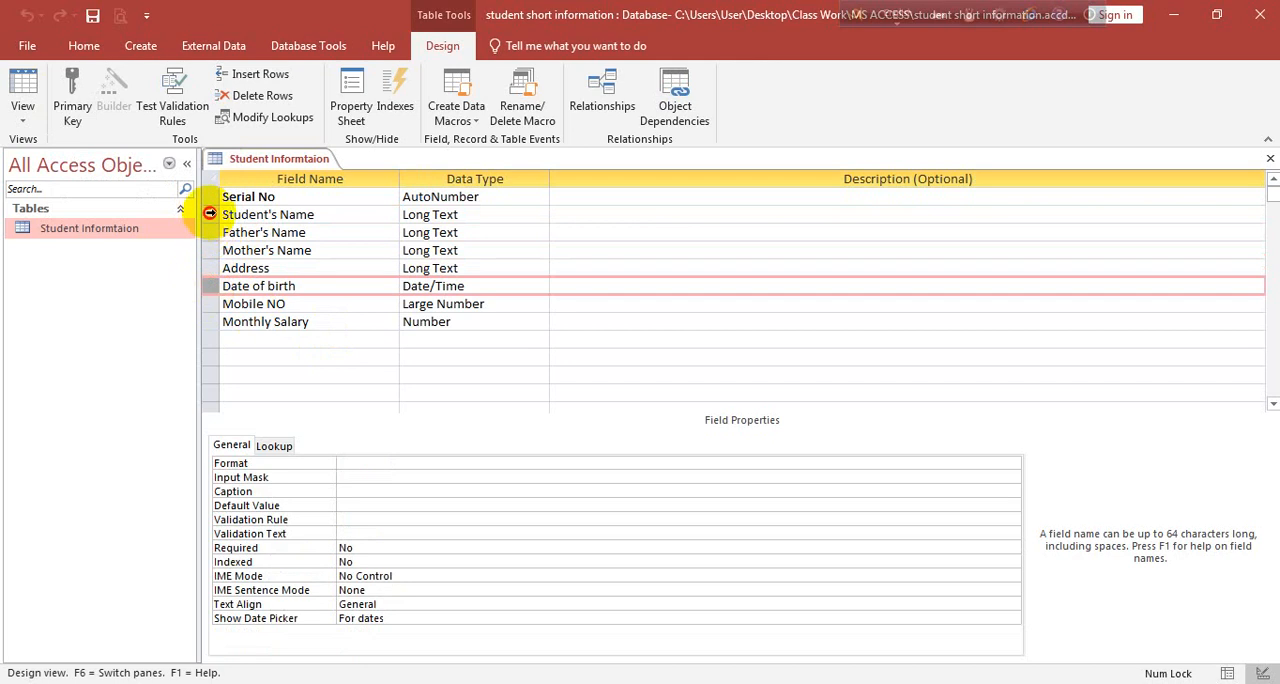
{"action": "left_click", "coordinate": [210, 215]}
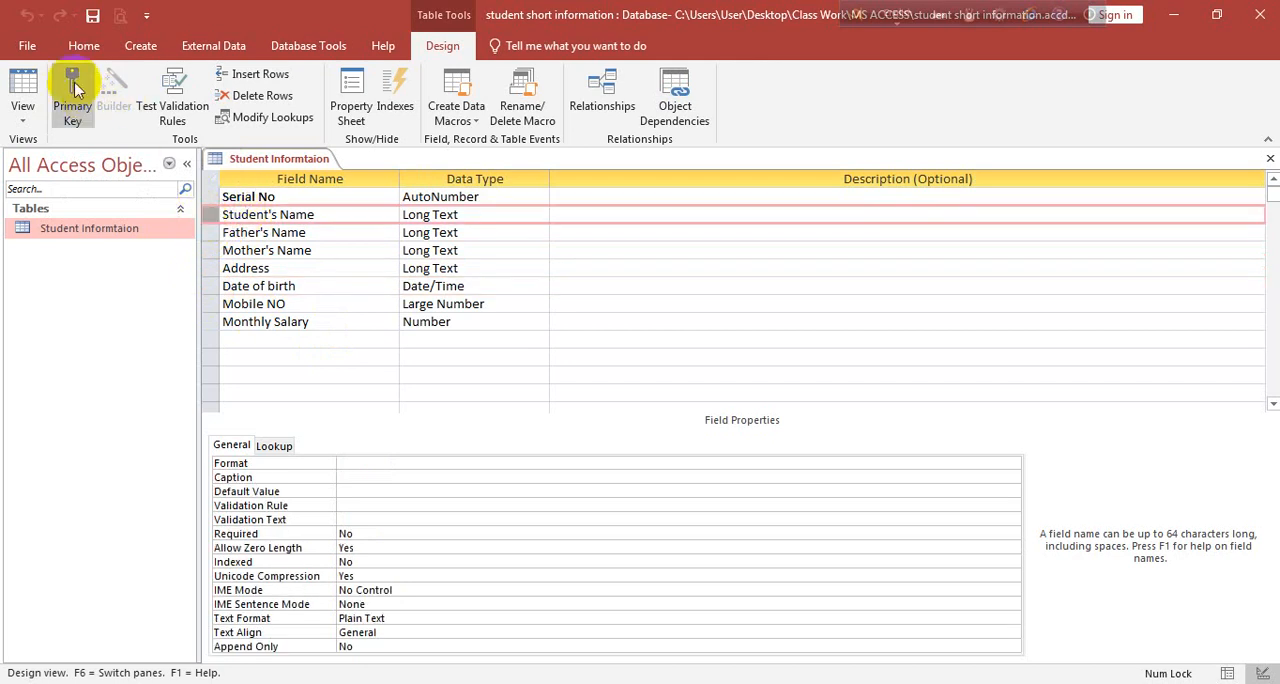
{"action": "left_click", "coordinate": [75, 88]}
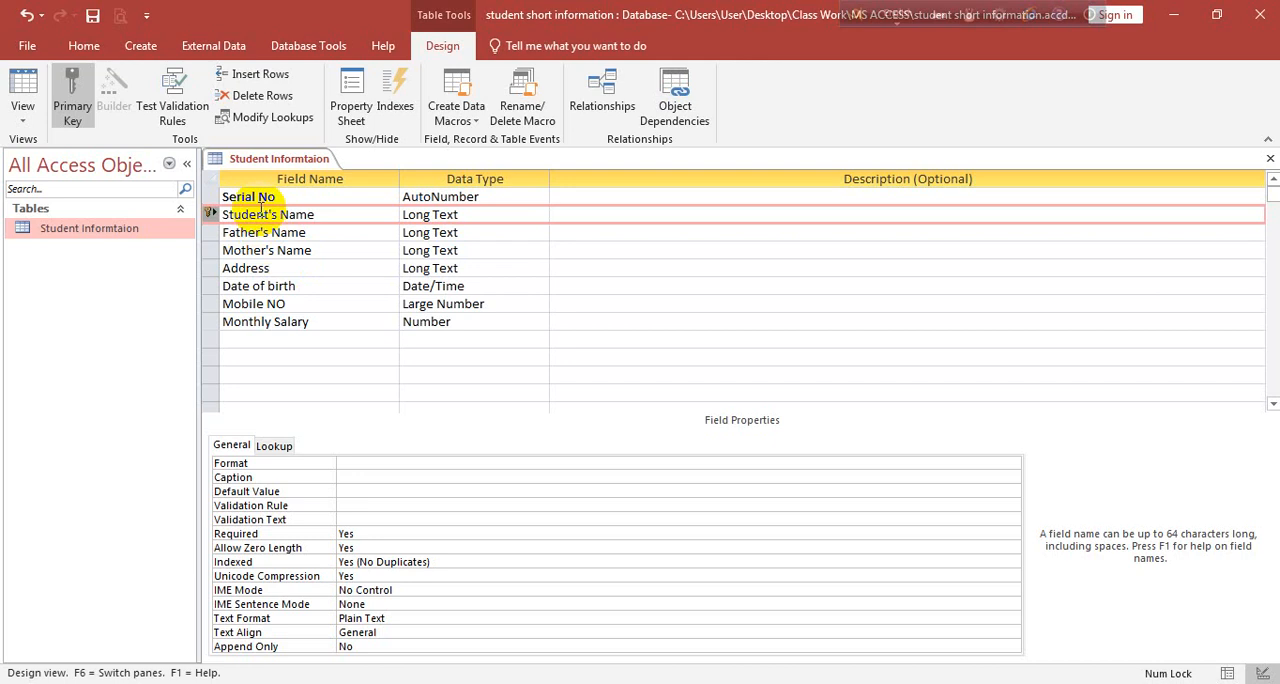
Save the table design and switch the table back to Datasheet View
{"action": "right_click", "coordinate": [246, 161]}
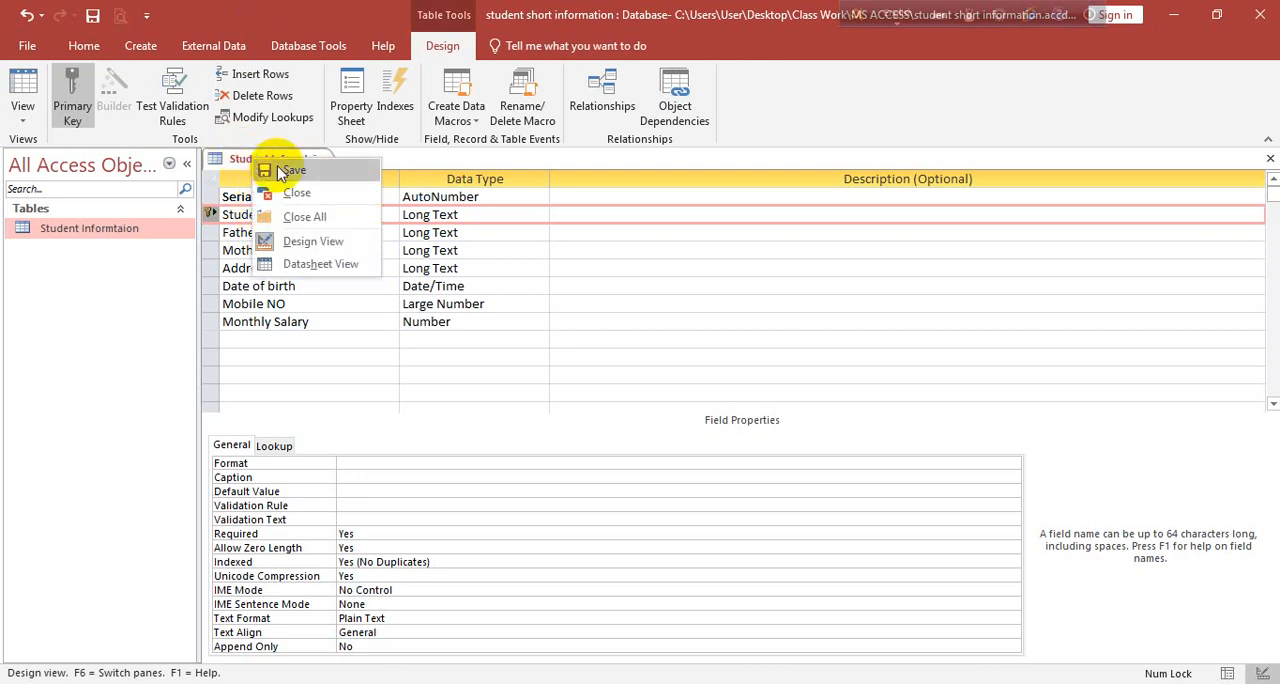
{"action": "left_click", "coordinate": [281, 171]}
{"action": "left_click", "coordinate": [22, 112]}
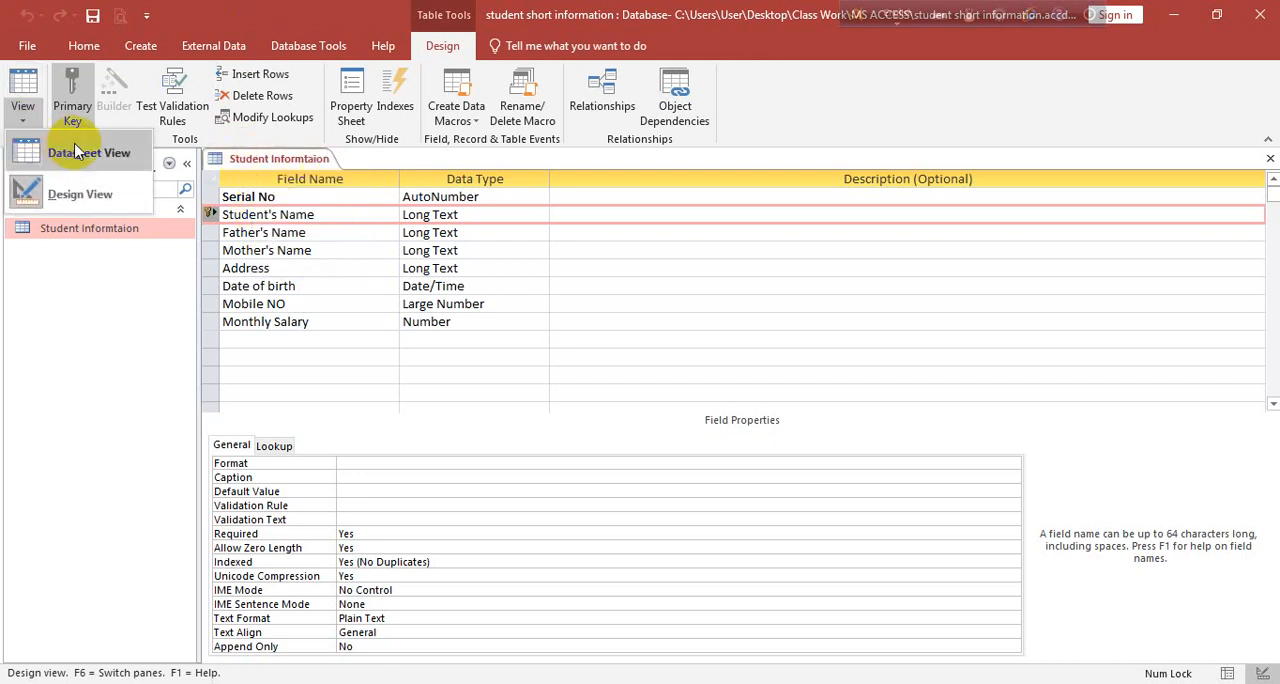
{"action": "left_click", "coordinate": [75, 150]}
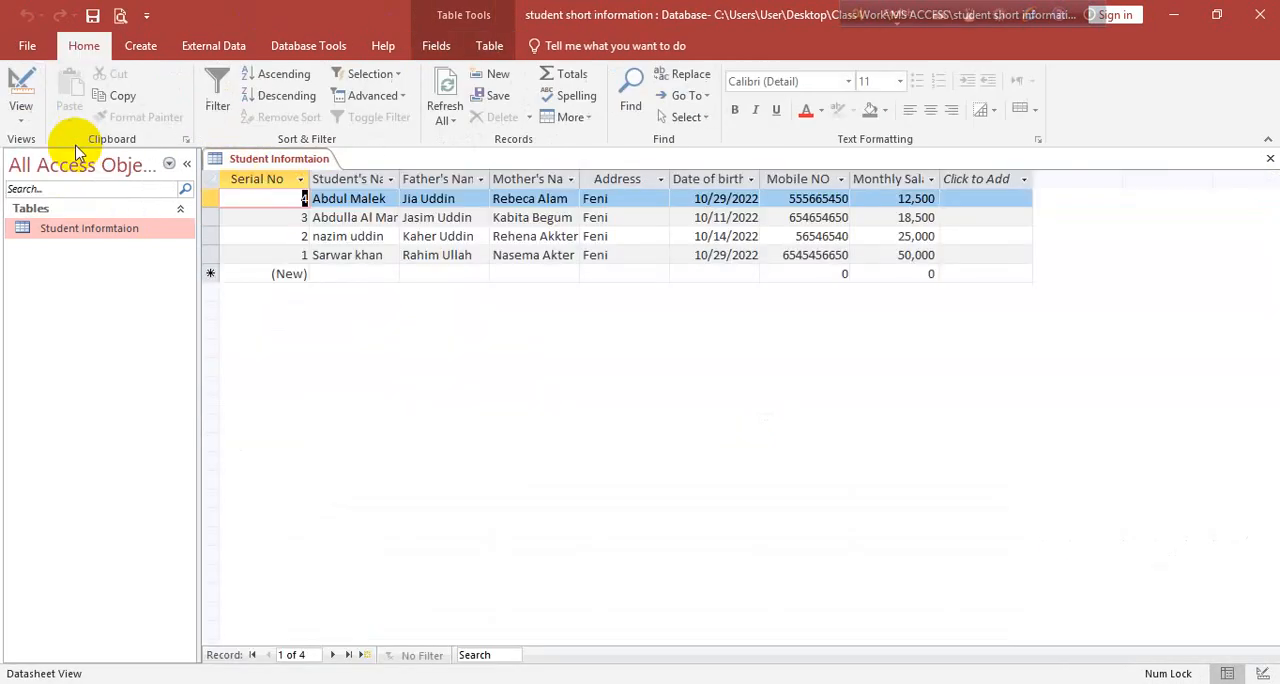
Try to add a new record that repeats an existing student's name, leaving its other fields unfilled
{"action": "left_click", "coordinate": [340, 275]}
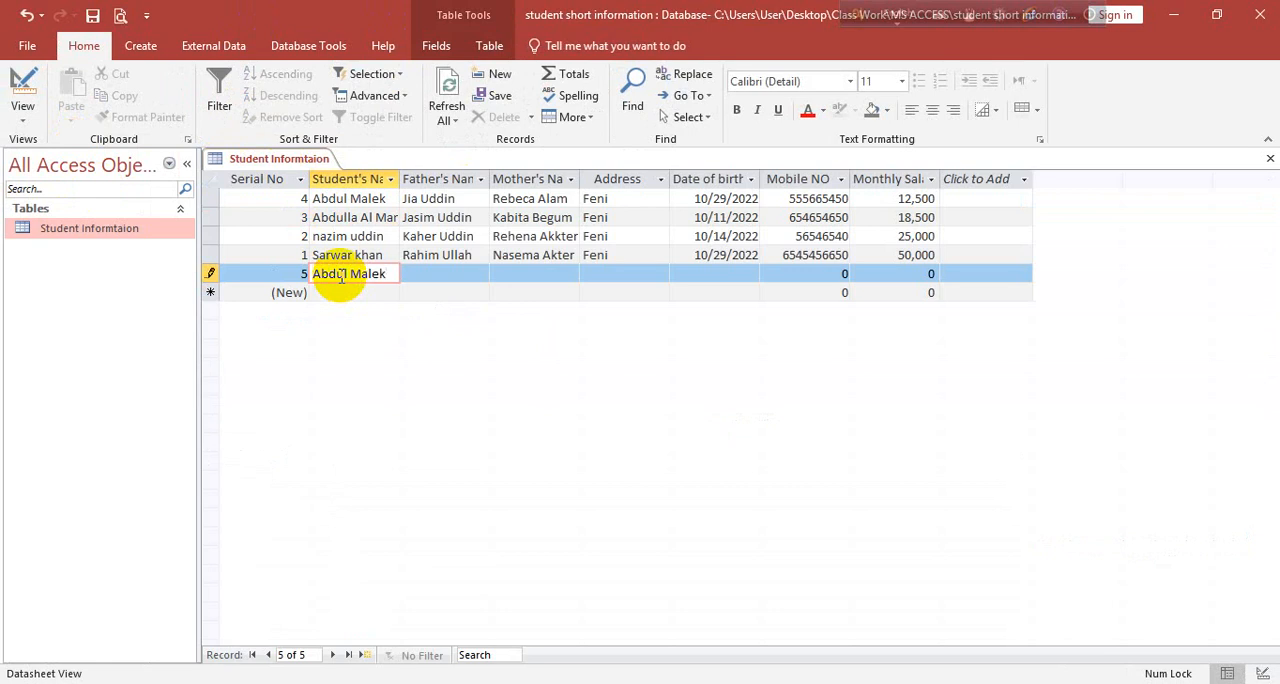
{"action": "key", "text": "Tab"}
{"action": "key", "text": "Tab"}
{"action": "key", "text": "Tab"}
{"action": "key", "text": "Tab"}
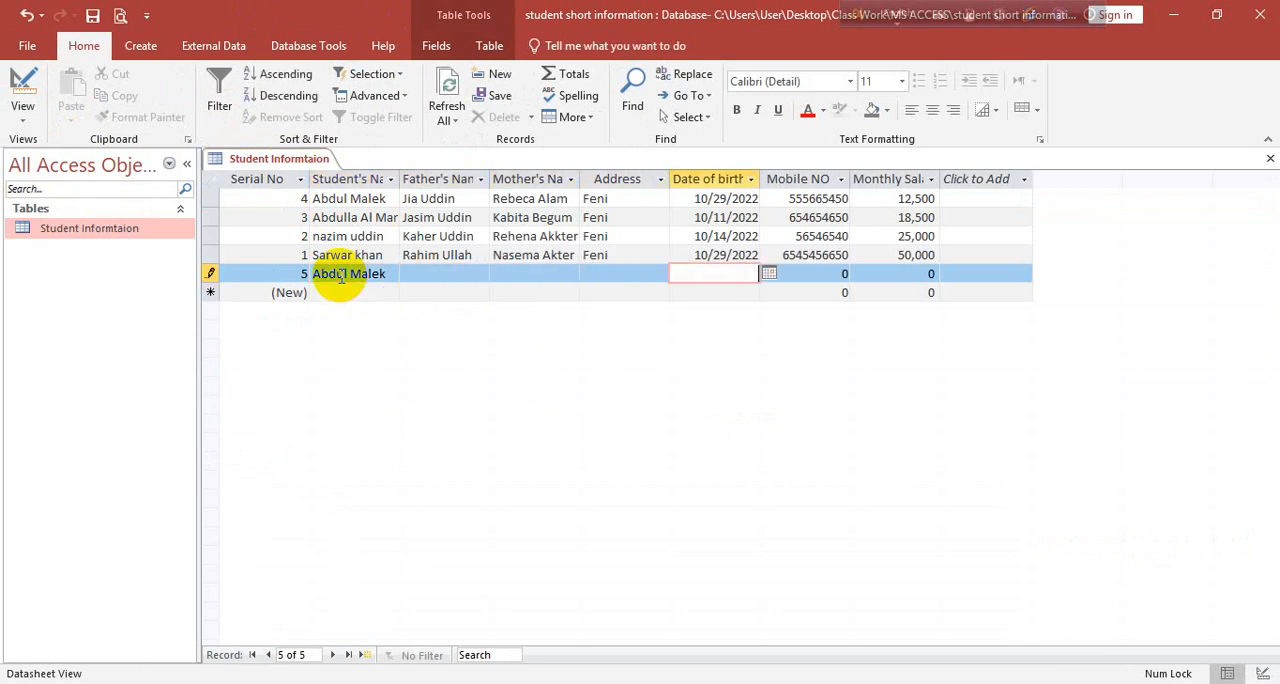
{"action": "key", "text": "Tab"}
{"action": "key", "text": "Tab"}
{"action": "key", "text": "Tab"}
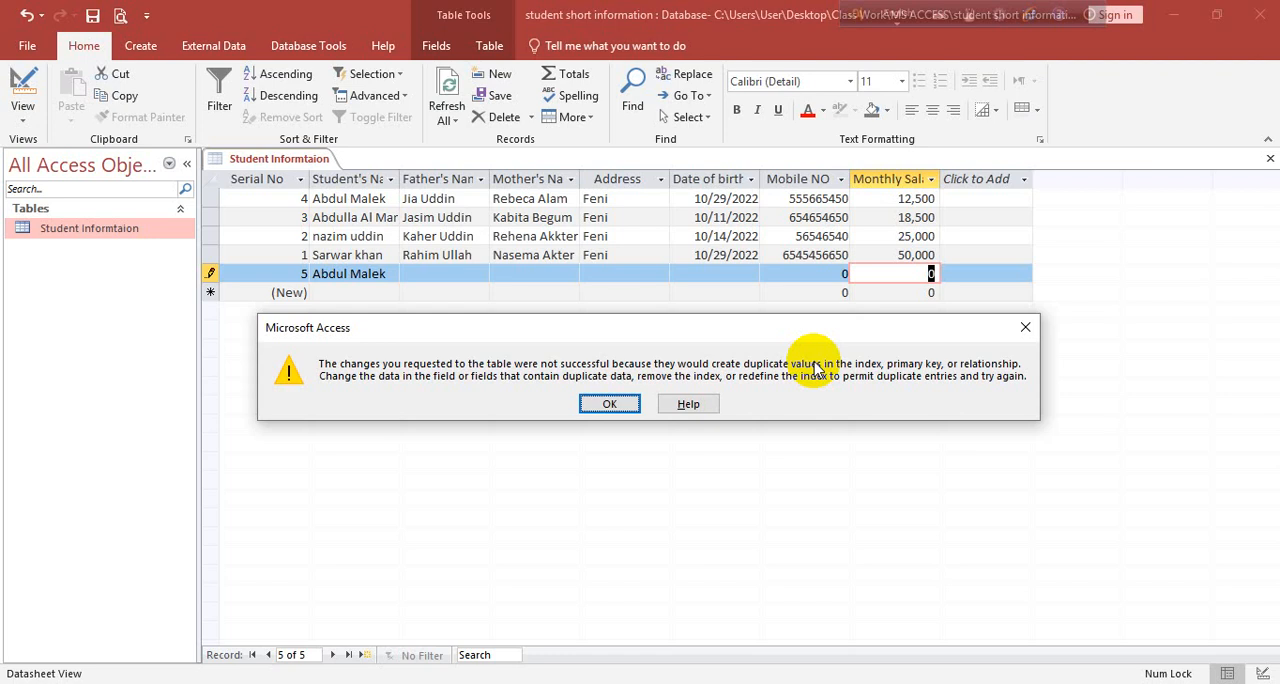
{"action": "left_click", "coordinate": [600, 403]}
Append "s" to the new record's student name, and fill in the father's name, mother's name and address
{"action": "left_click", "coordinate": [380, 274]}
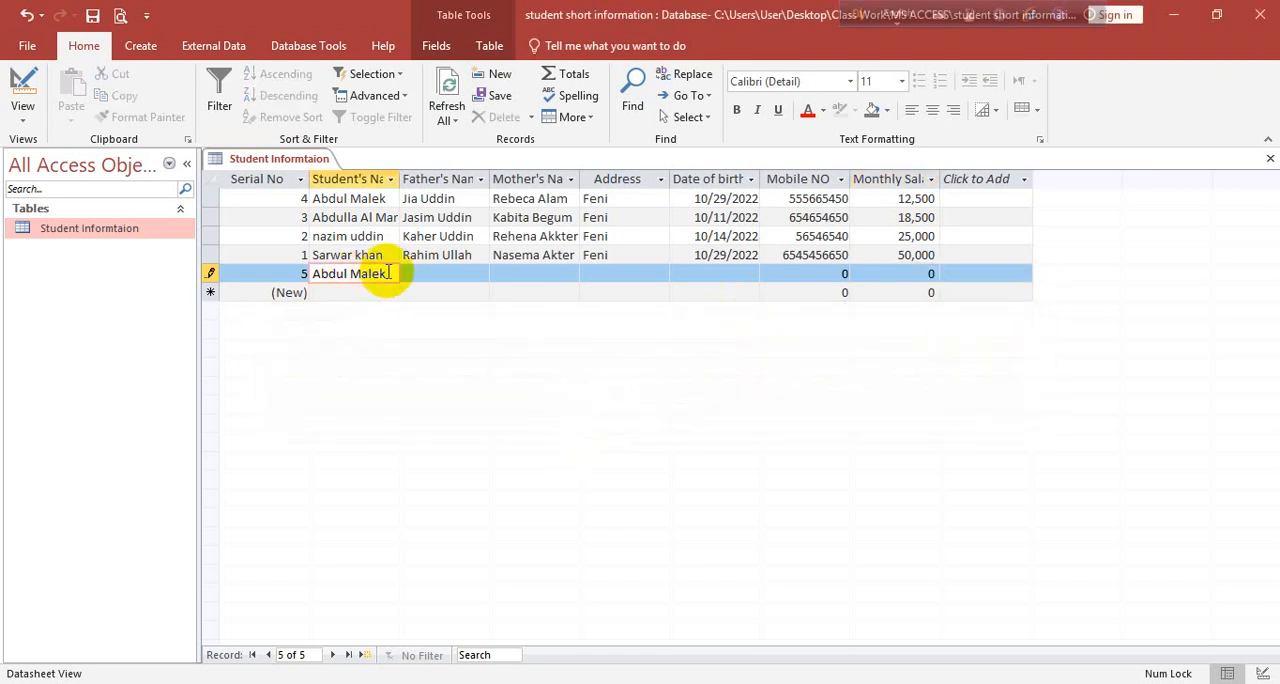
{"action": "type", "text": "s"}
{"action": "key", "text": "Tab"}
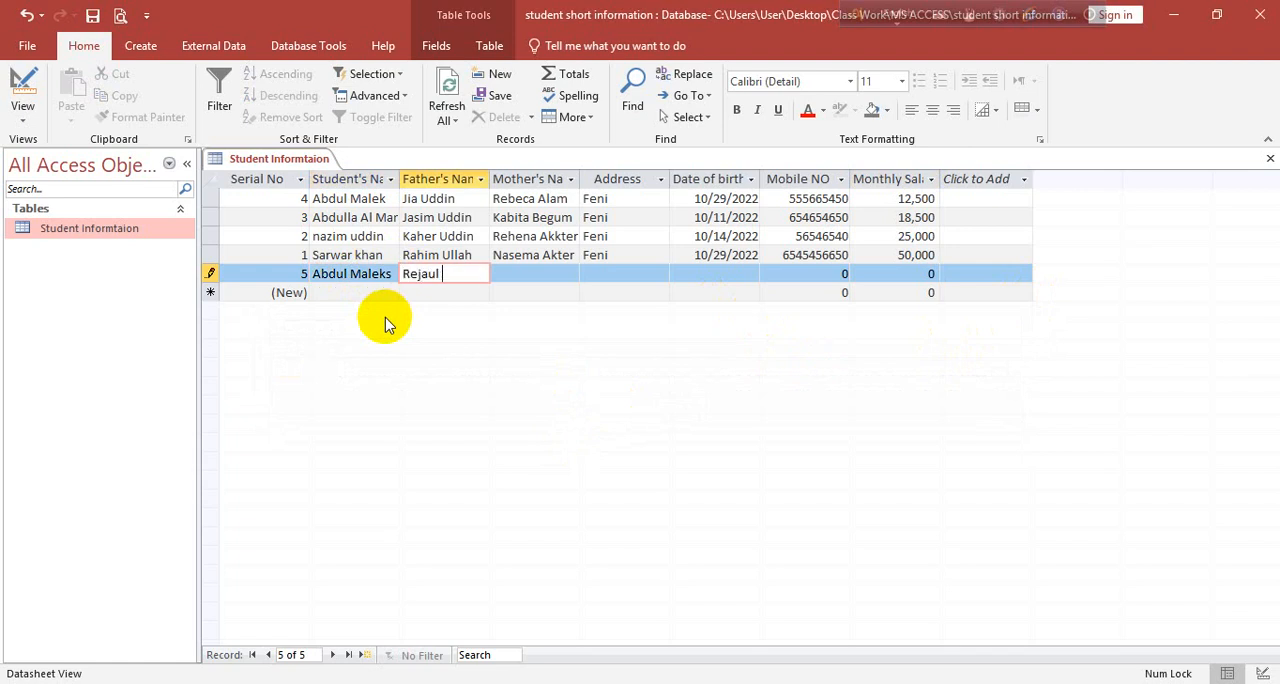
{"action": "key", "text": "Tab"}
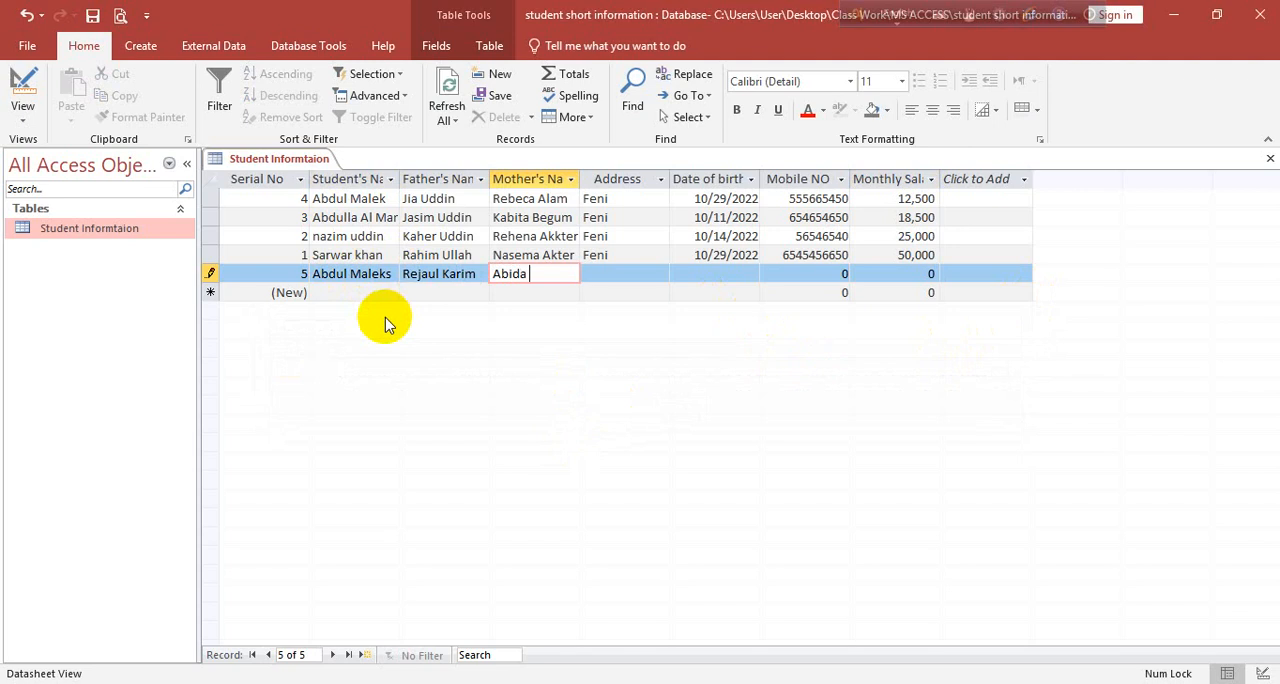
{"action": "key", "text": "Tab"}
{"action": "type", "text": "F"}
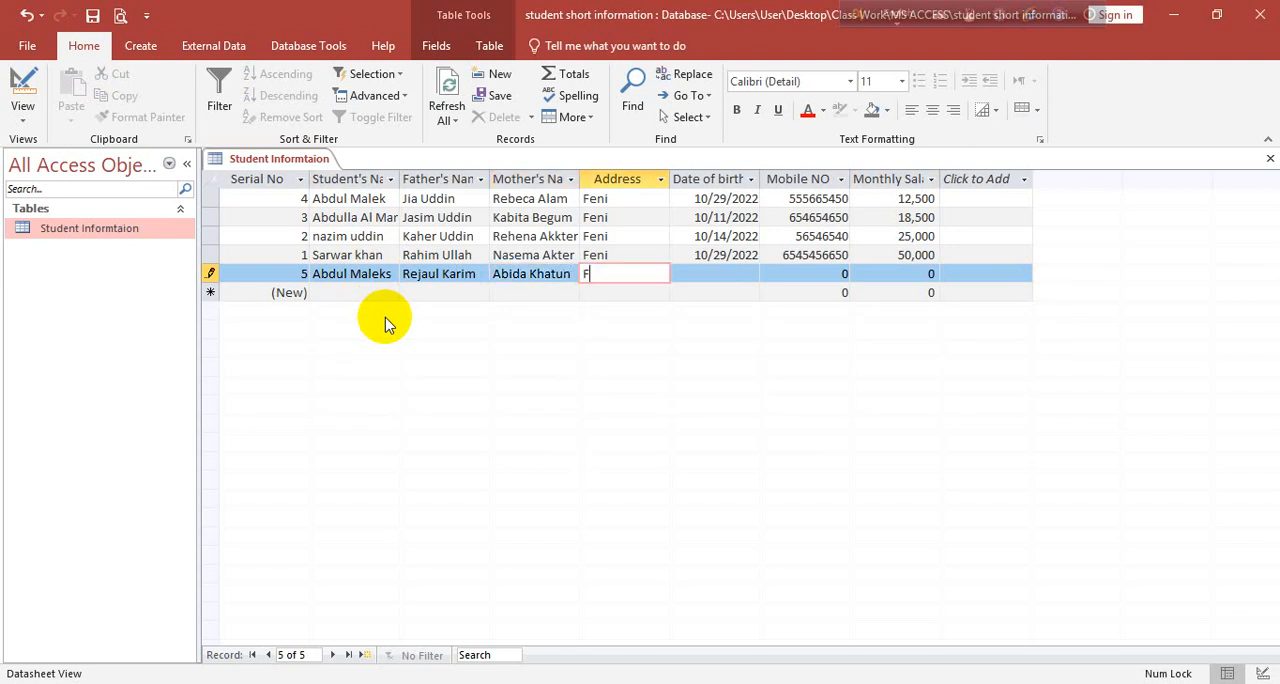
{"action": "type", "text": "eni"}
{"action": "key", "text": "Tab"}
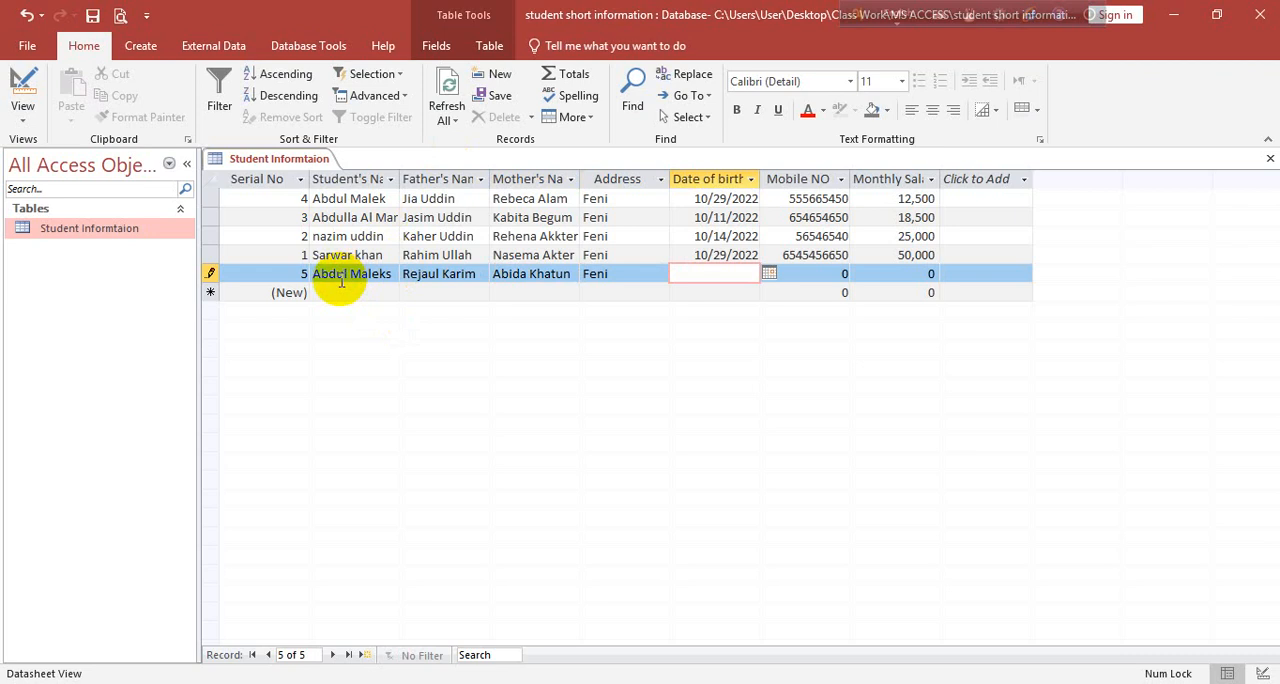
Fill in the new record's date of birth, mobile number and monthly salary of 12,500, and try to commit the record
{"action": "left_click", "coordinate": [769, 273]}
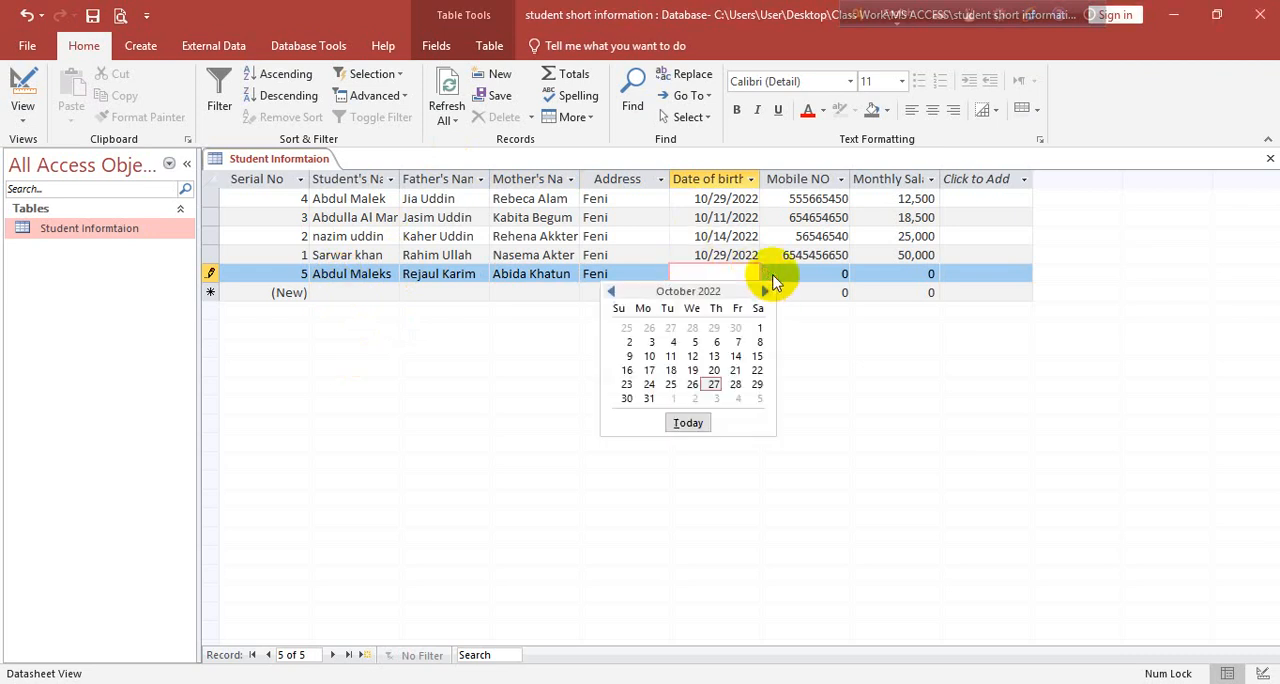
{"action": "left_click", "coordinate": [735, 370]}
{"action": "left_click", "coordinate": [812, 273]}
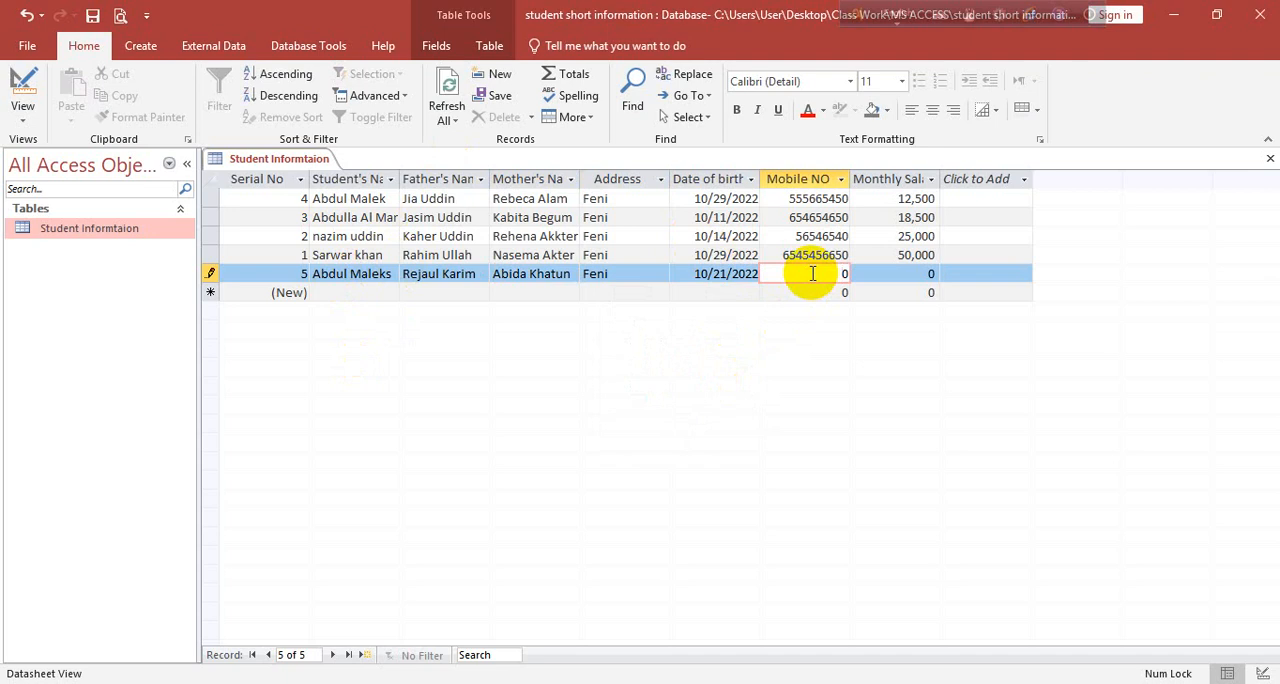
{"action": "key", "text": "Tab"}
{"action": "type", "text": "12,"}
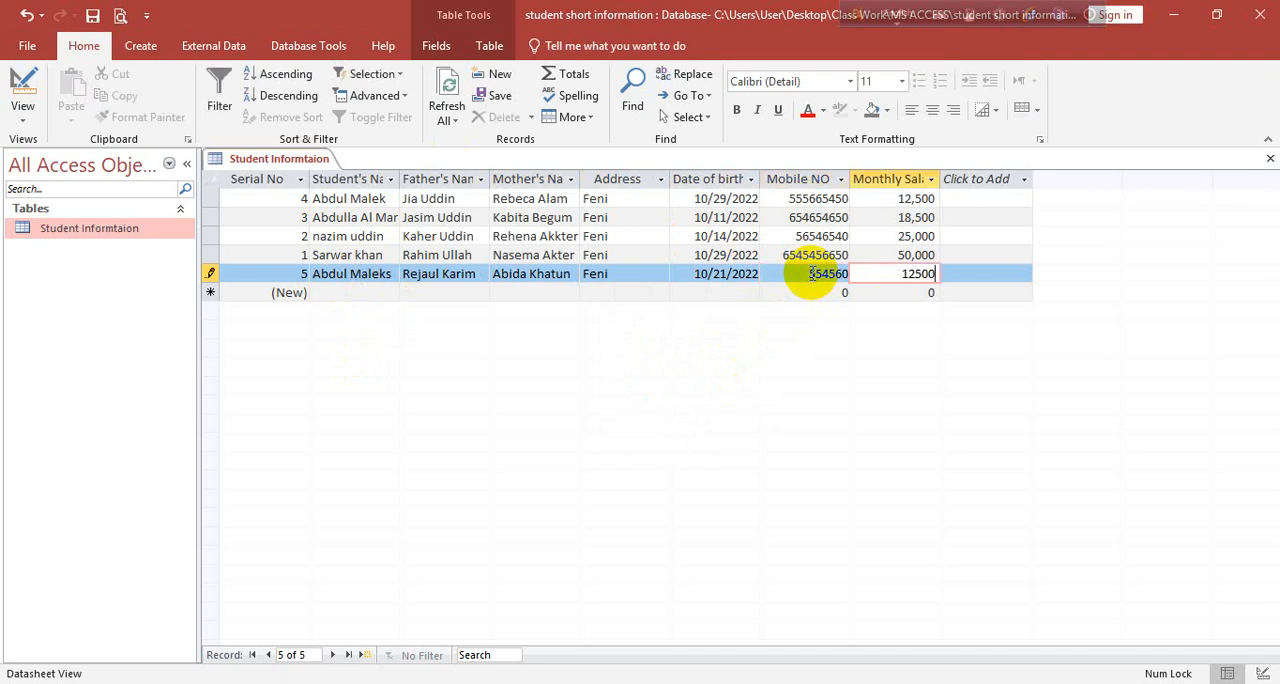
{"action": "type", "text": "500"}
{"action": "key", "text": "Tab"}
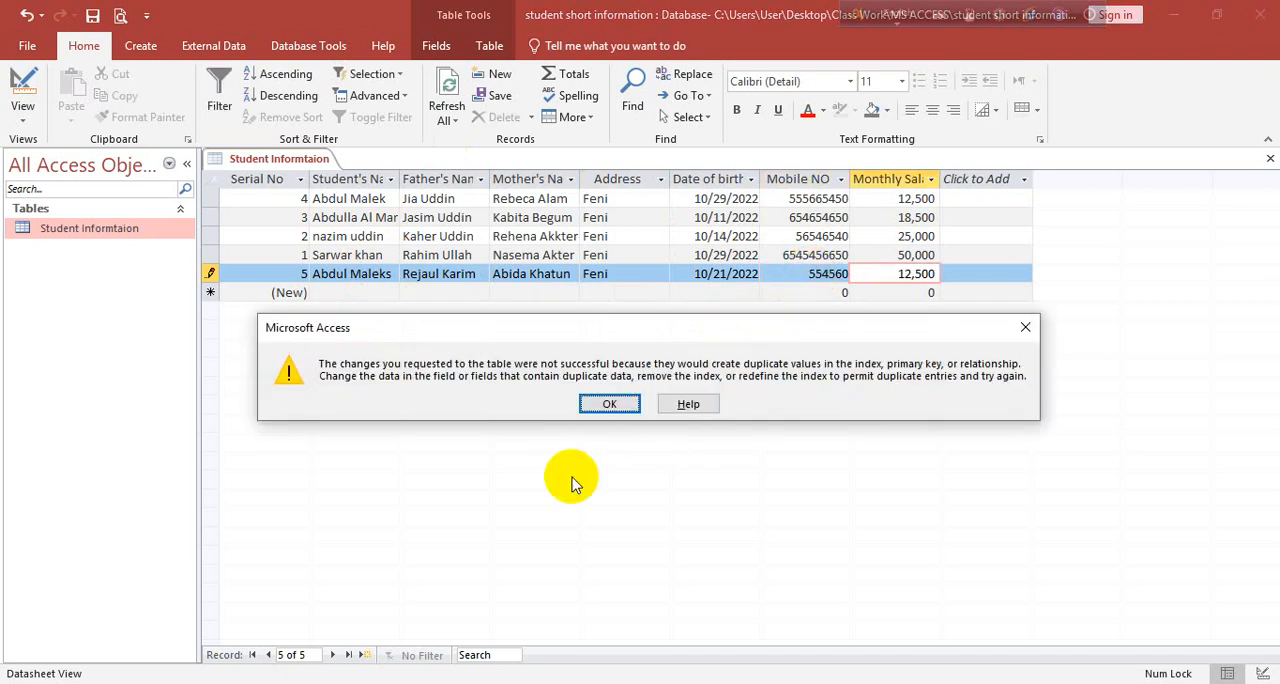
{"action": "left_click", "coordinate": [612, 404]}
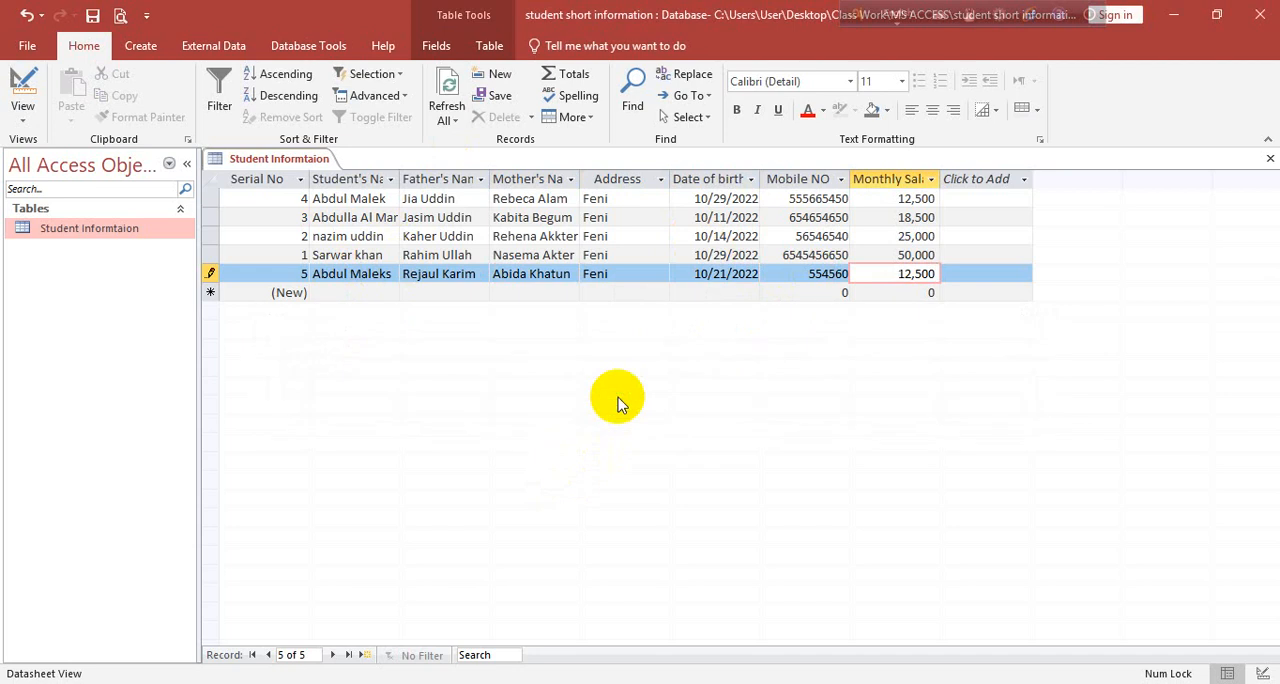
{"action": "left_click", "coordinate": [1027, 402]}
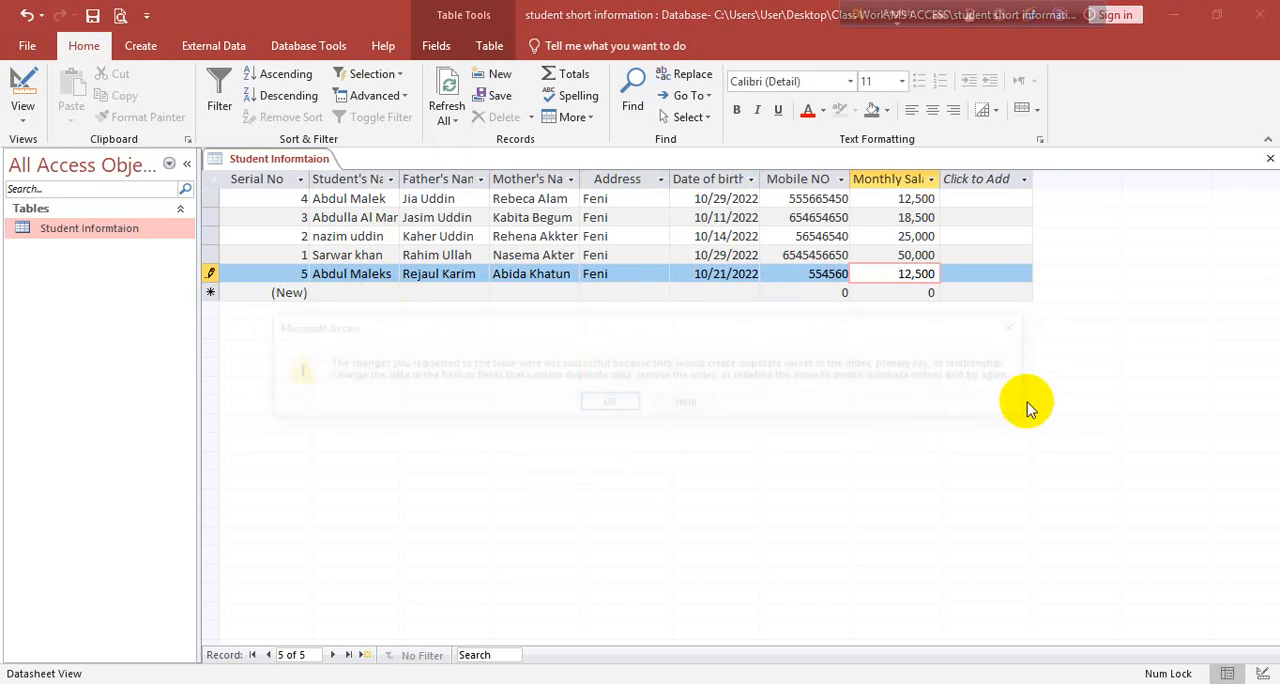
{"action": "left_click", "coordinate": [610, 404]}
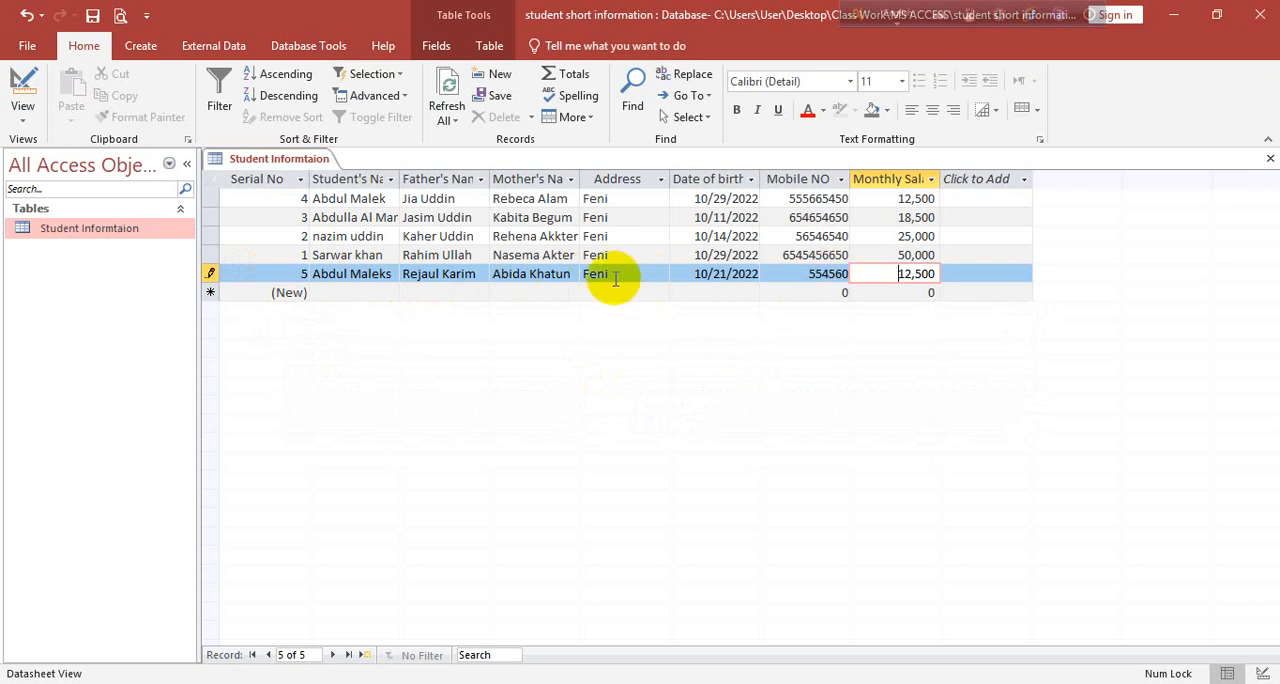
Replace the student's name in the new record with a different full name and try to save the record
{"action": "left_click", "coordinate": [368, 275]}
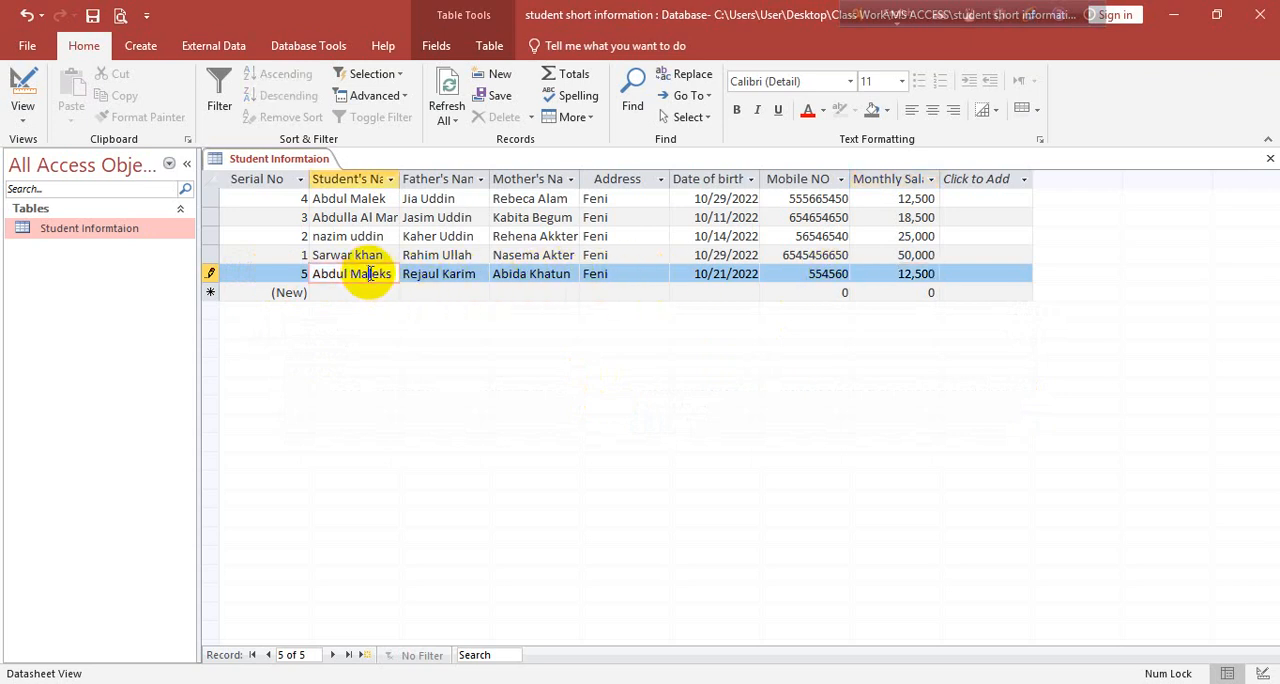
{"action": "left_click_drag", "start_coordinate": [392, 274], "coordinate": [312, 280]}
{"action": "key", "text": "BackSpace"}
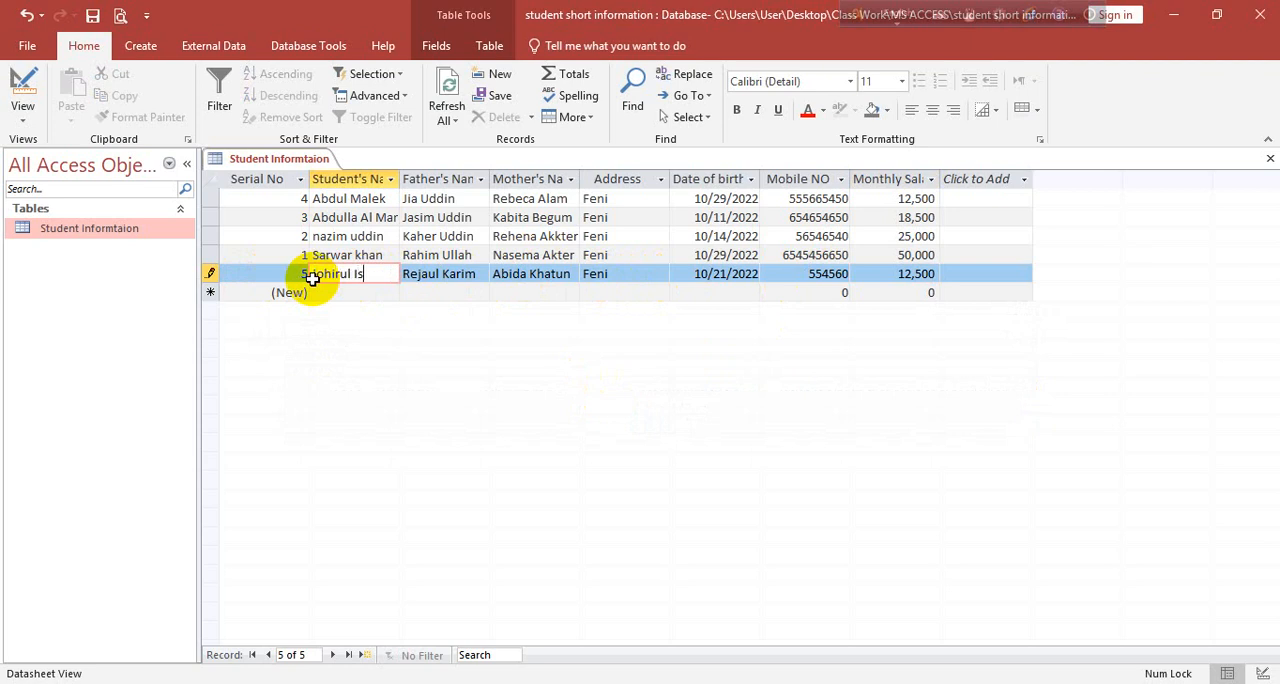
{"action": "key", "text": "Tab"}
{"action": "key", "text": "Tab"}
{"action": "key", "text": "Tab"}
{"action": "key", "text": "Tab"}
{"action": "key", "text": "Tab"}
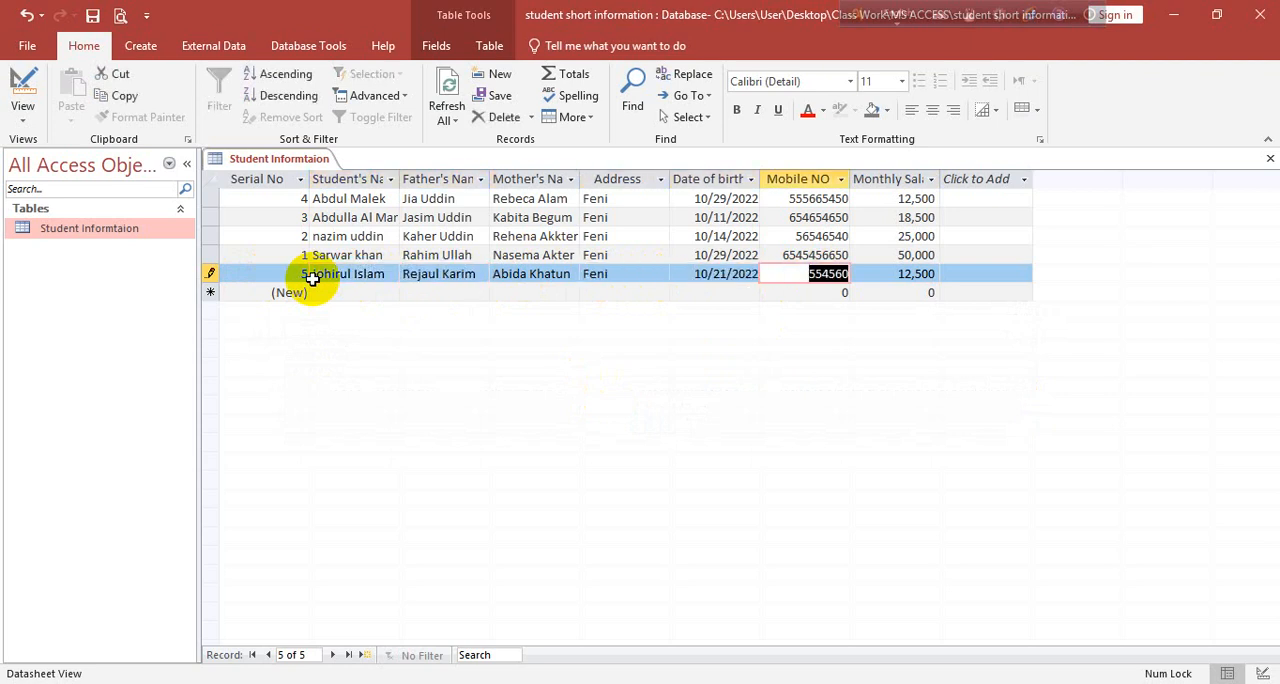
{"action": "key", "text": "ctrl+s"}
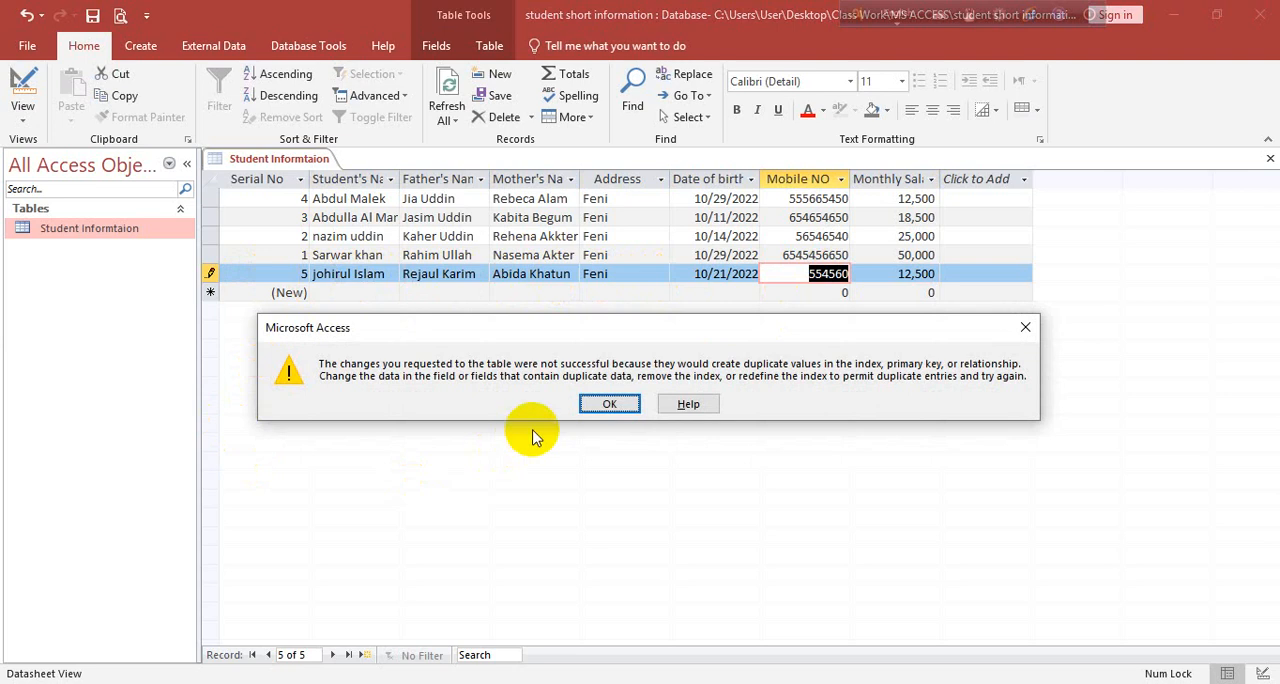
{"action": "left_click", "coordinate": [594, 405]}
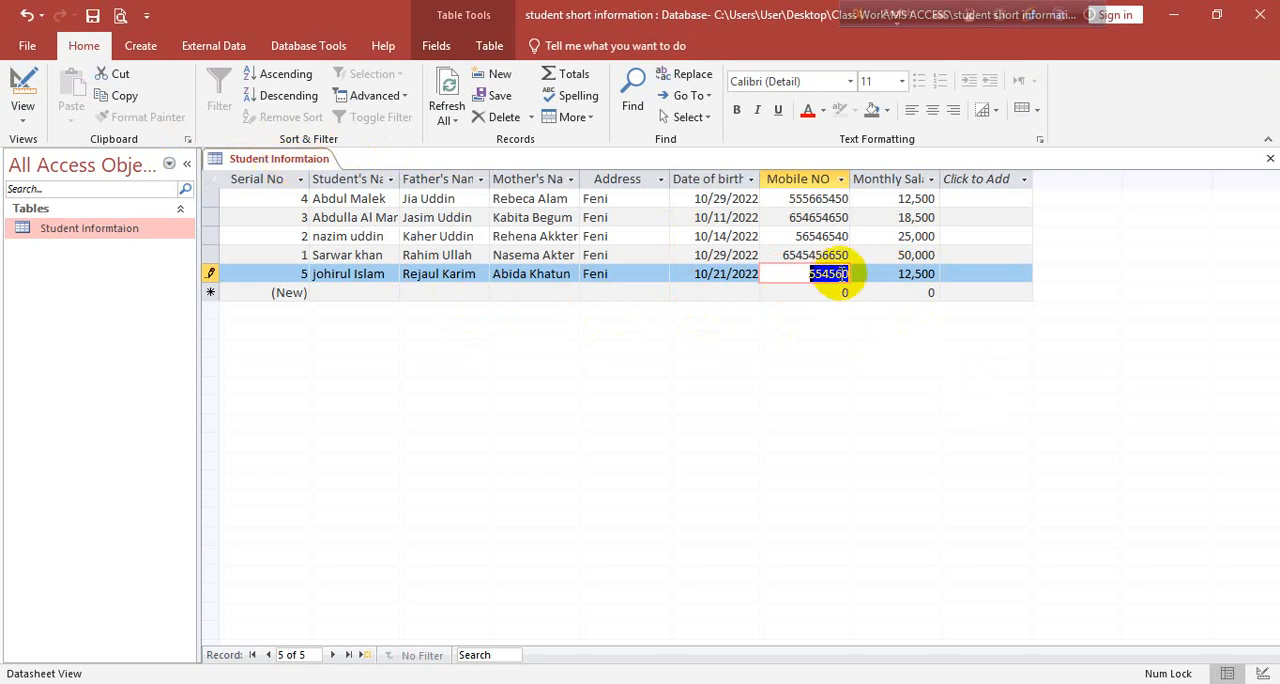
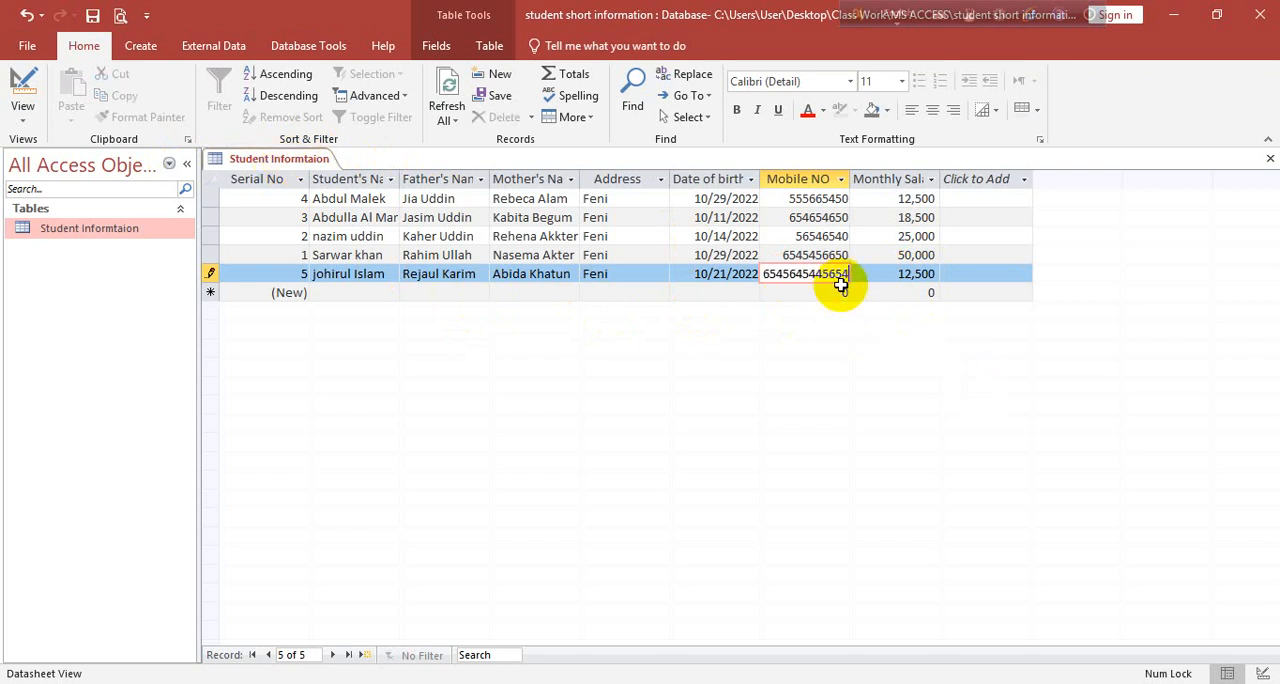
Replace the new record's mobile number with a longer one and try to commit the record
{"action": "key", "text": "Return"}
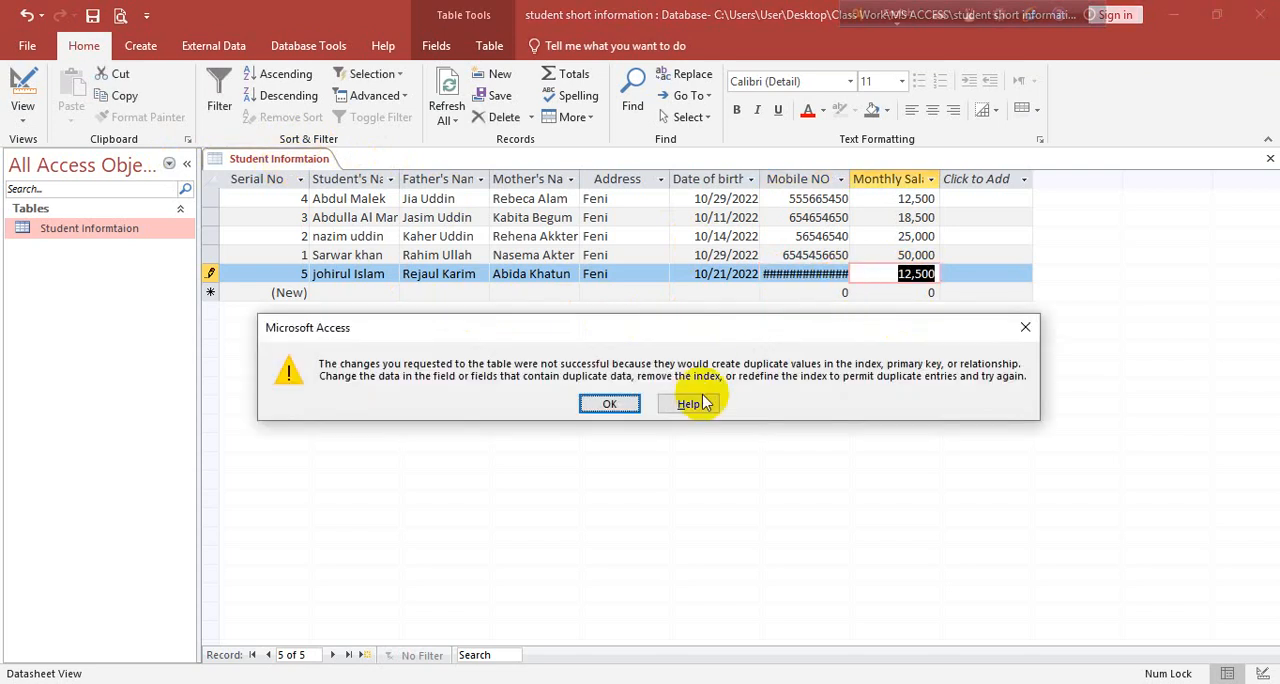
{"action": "left_click", "coordinate": [610, 404]}
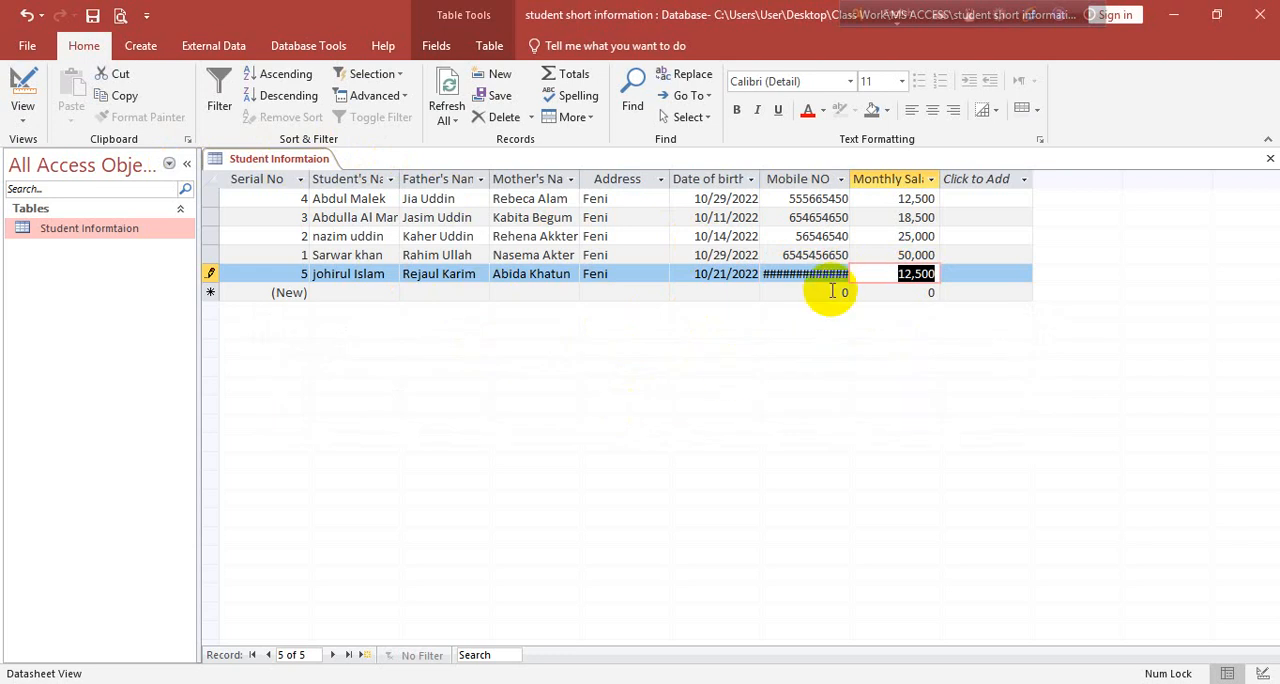
Try to leave the unsaved student record by selecting other parts of the datasheet
{"action": "left_click", "coordinate": [833, 293]}
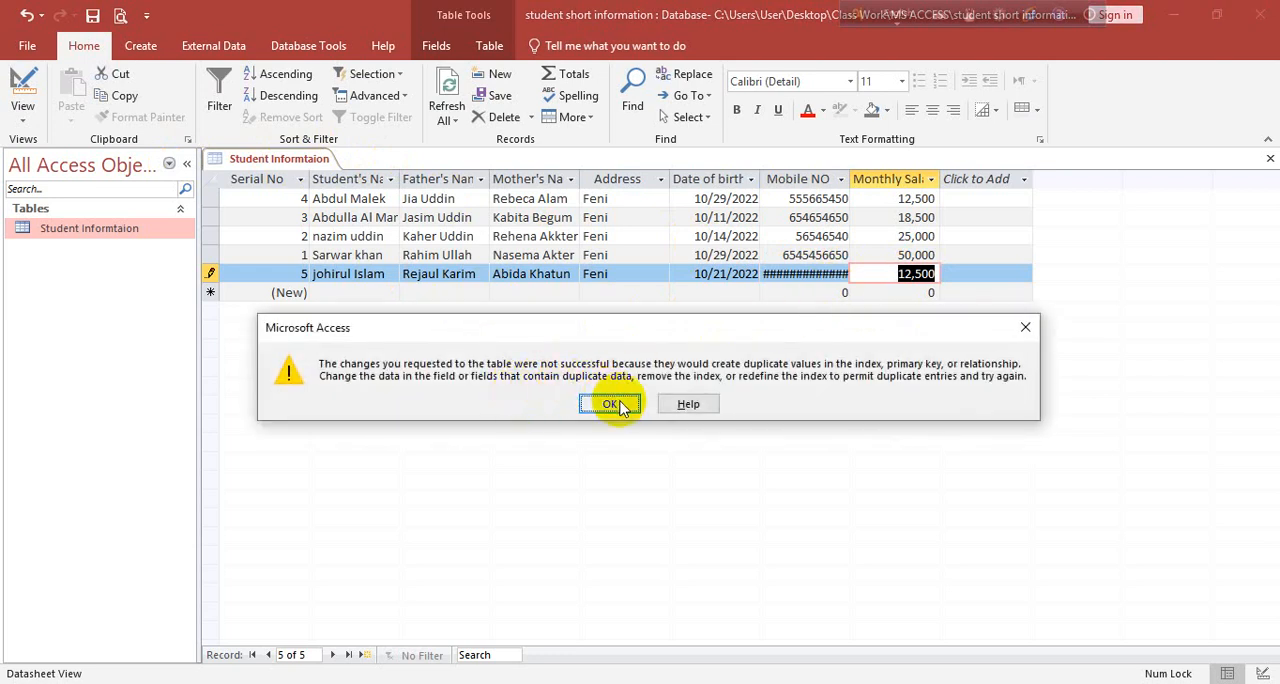
{"action": "left_click", "coordinate": [1025, 327]}
{"action": "left_click", "coordinate": [210, 282]}
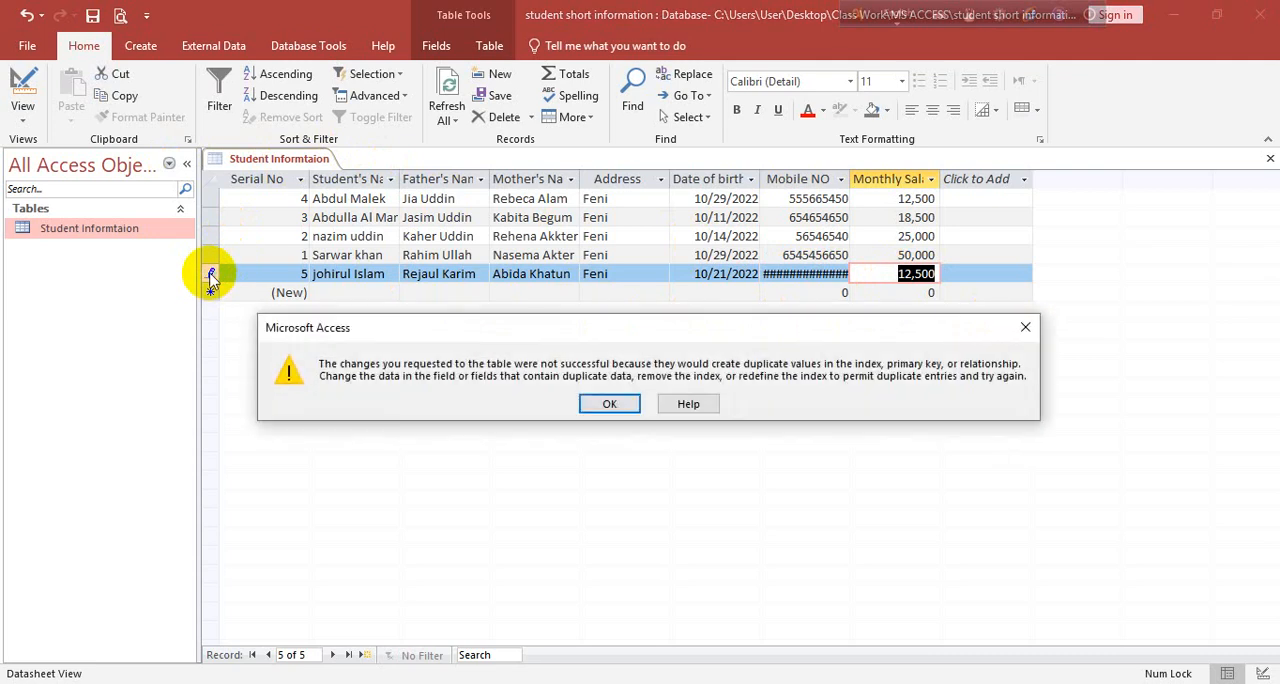
{"action": "left_click", "coordinate": [609, 404]}
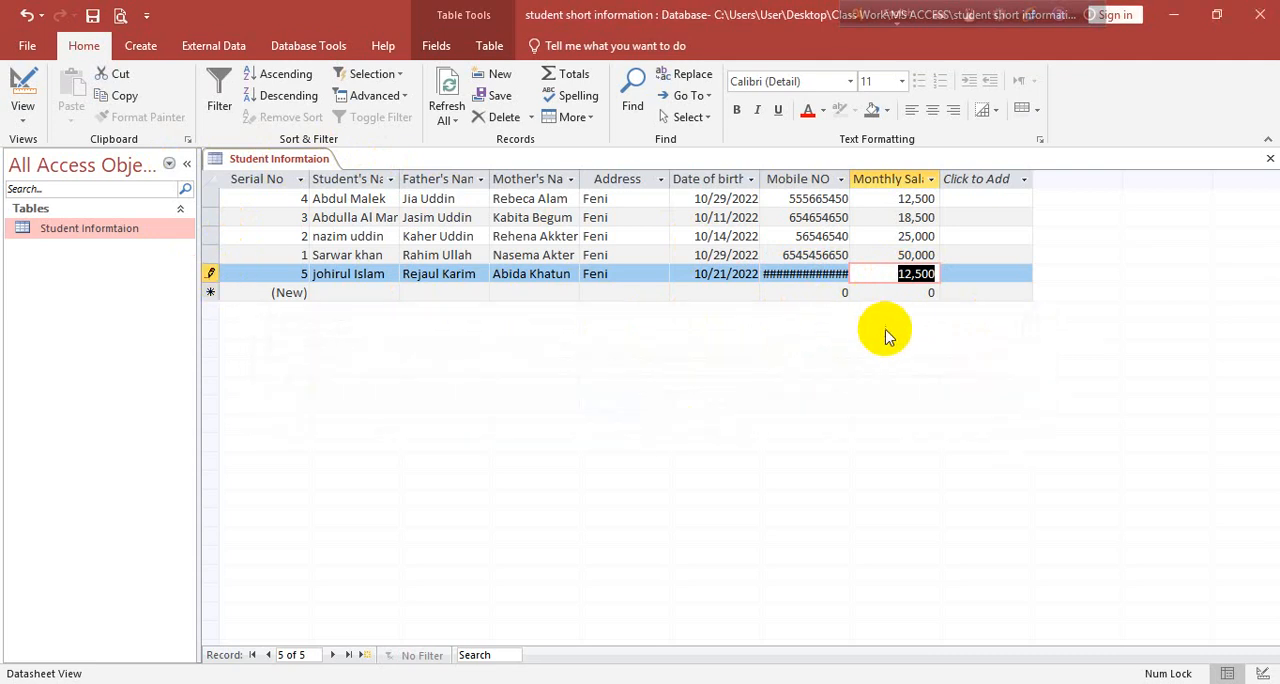
{"action": "left_click", "coordinate": [812, 284]}
{"action": "left_click", "coordinate": [609, 404]}
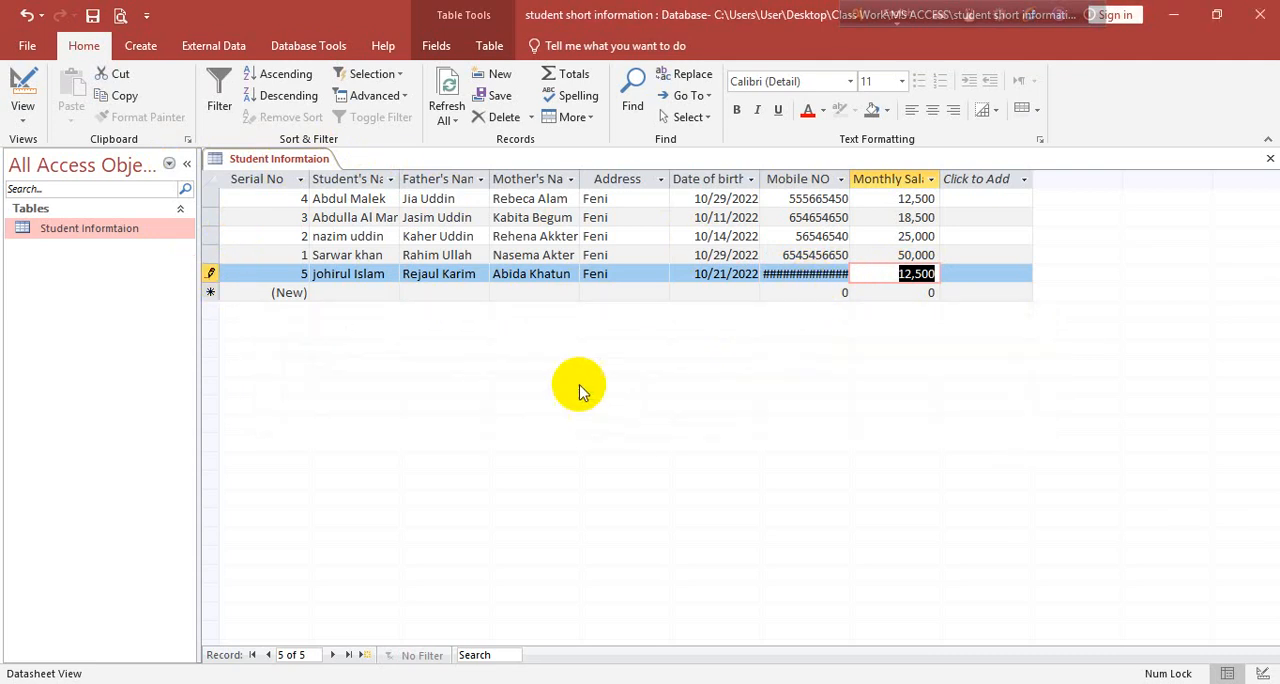
Clear the monthly salary and mobile number from the unsaved student record
{"action": "left_click", "coordinate": [809, 274]}
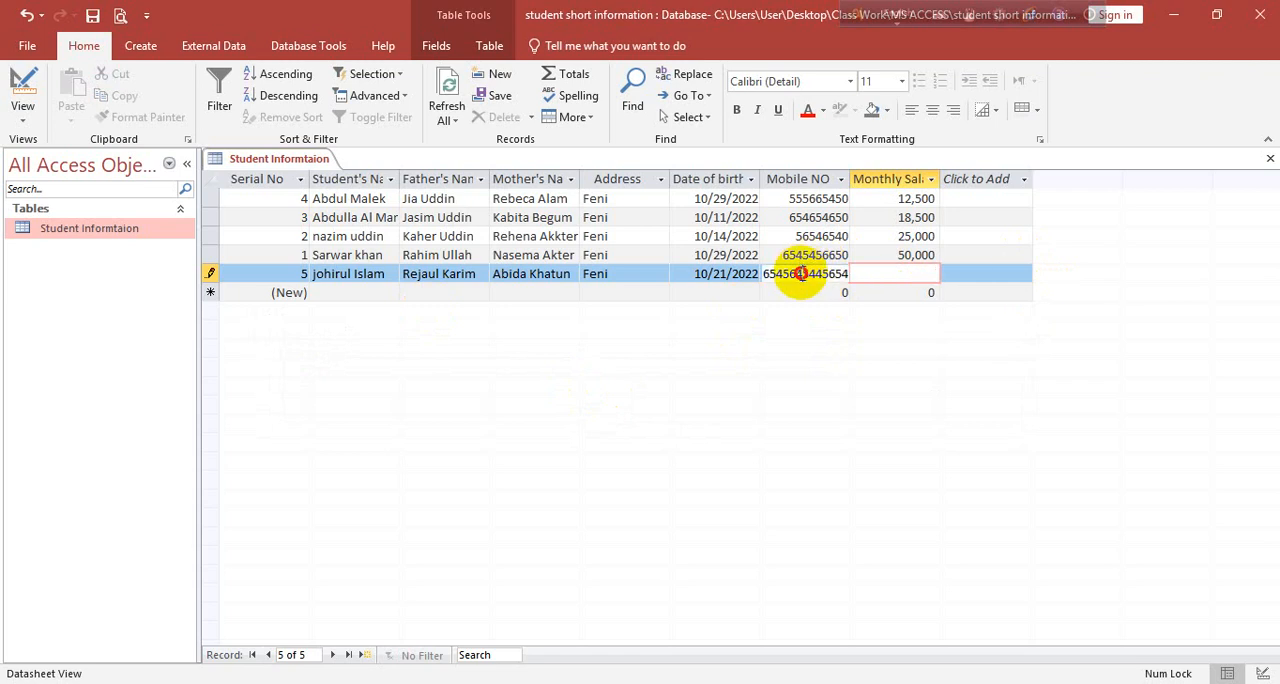
{"action": "left_click", "coordinate": [835, 285]}
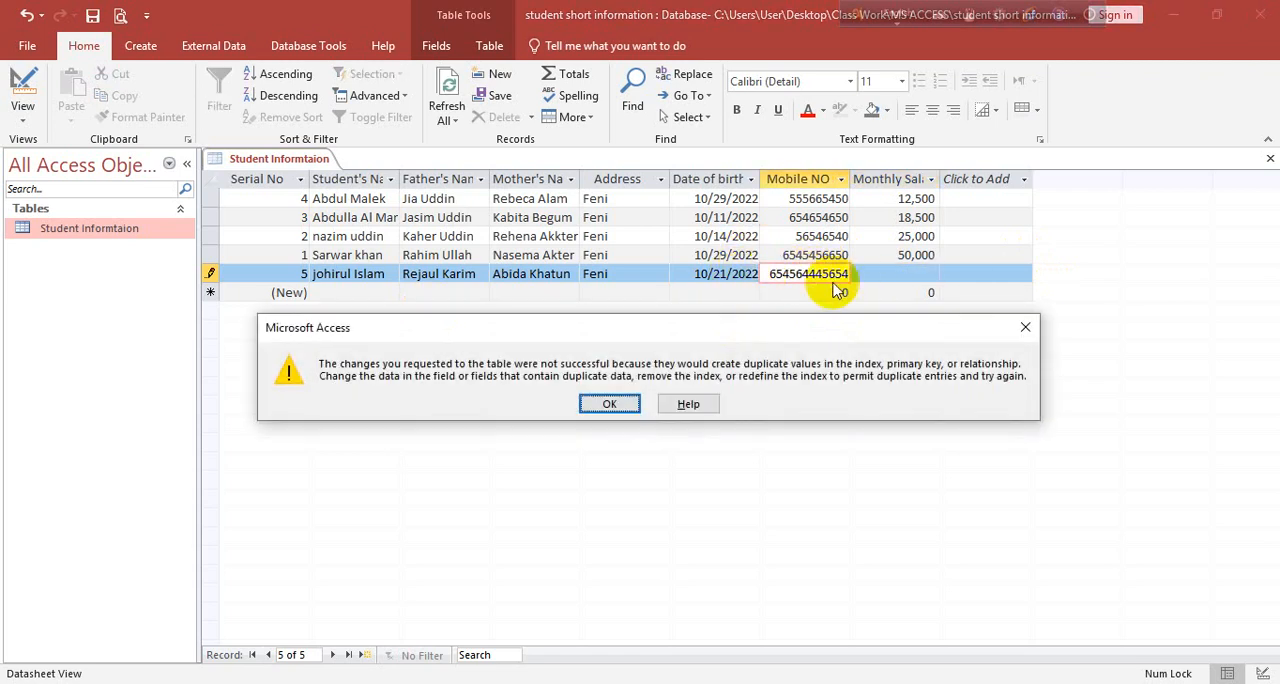
{"action": "left_click", "coordinate": [609, 404]}
{"action": "double_click", "coordinate": [818, 274]}
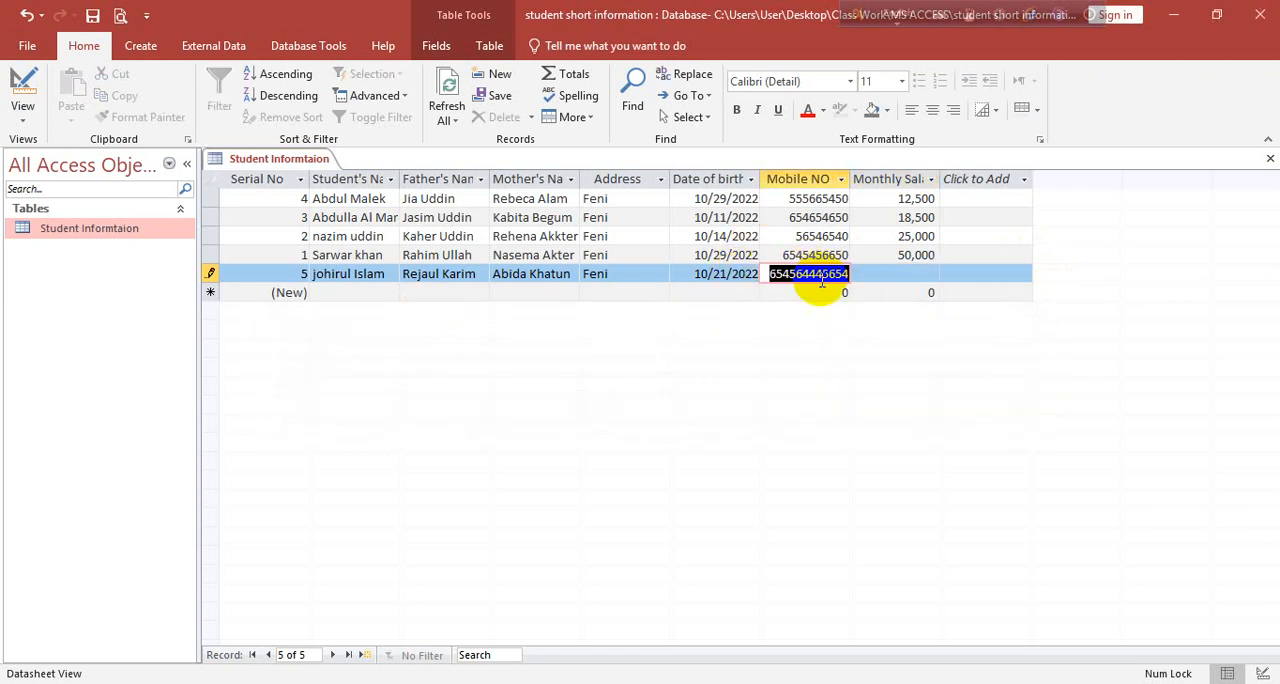
{"action": "key", "text": "BackSpace"}
Clear the date of birth and address from the unsaved student record
{"action": "left_click", "coordinate": [722, 276]}
{"action": "key", "text": "BackSpace"}
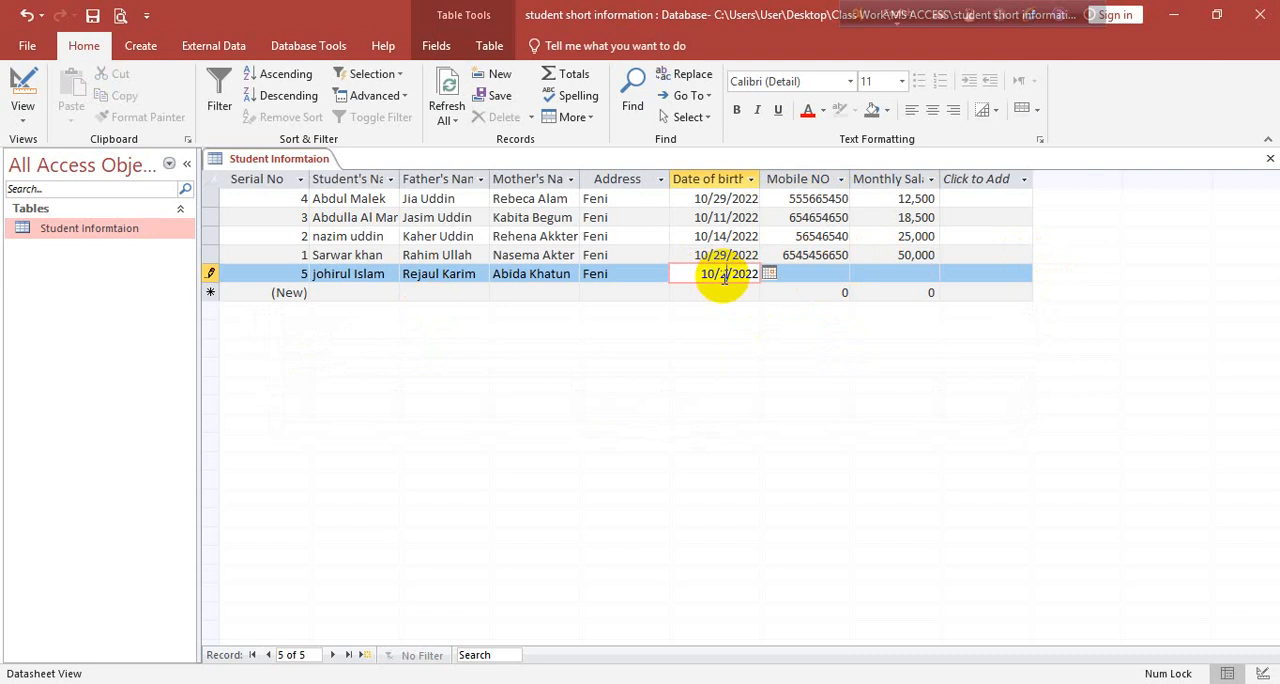
{"action": "left_click_drag", "start_coordinate": [699, 275], "coordinate": [875, 275]}
{"action": "key", "text": "BackSpace"}
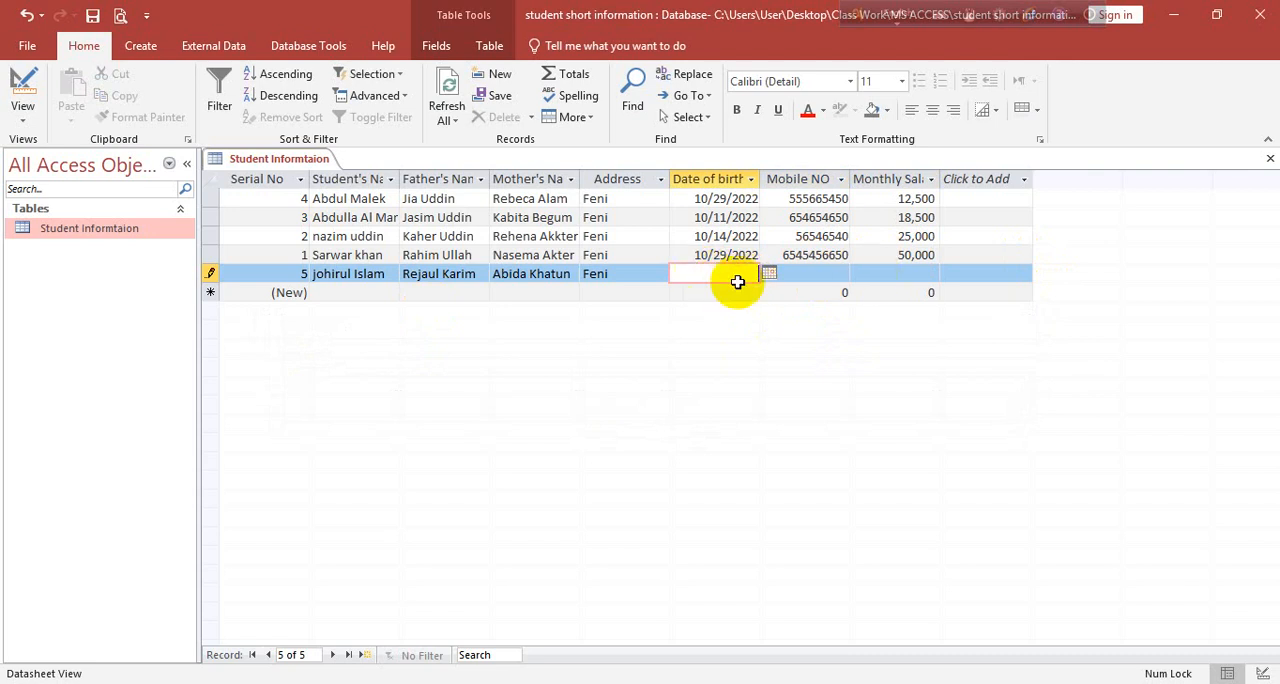
{"action": "left_click", "coordinate": [646, 278]}
{"action": "double_click", "coordinate": [645, 278]}
{"action": "key", "text": "BackSpace"}
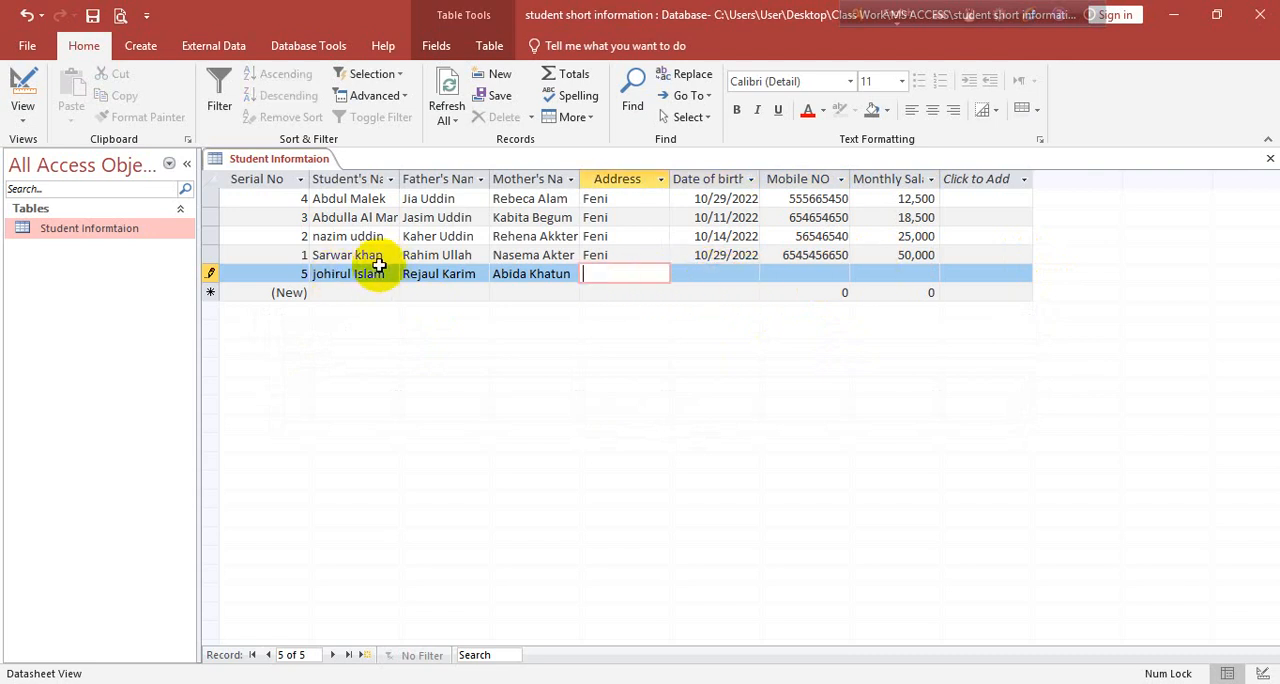
Clear the student's, father's and mother's names from the unsaved record
{"action": "left_click", "coordinate": [370, 276]}
{"action": "key", "text": "BackSpace"}
{"action": "left_click_drag", "start_coordinate": [395, 276], "coordinate": [300, 276]}
{"action": "key", "text": "BackSpace"}
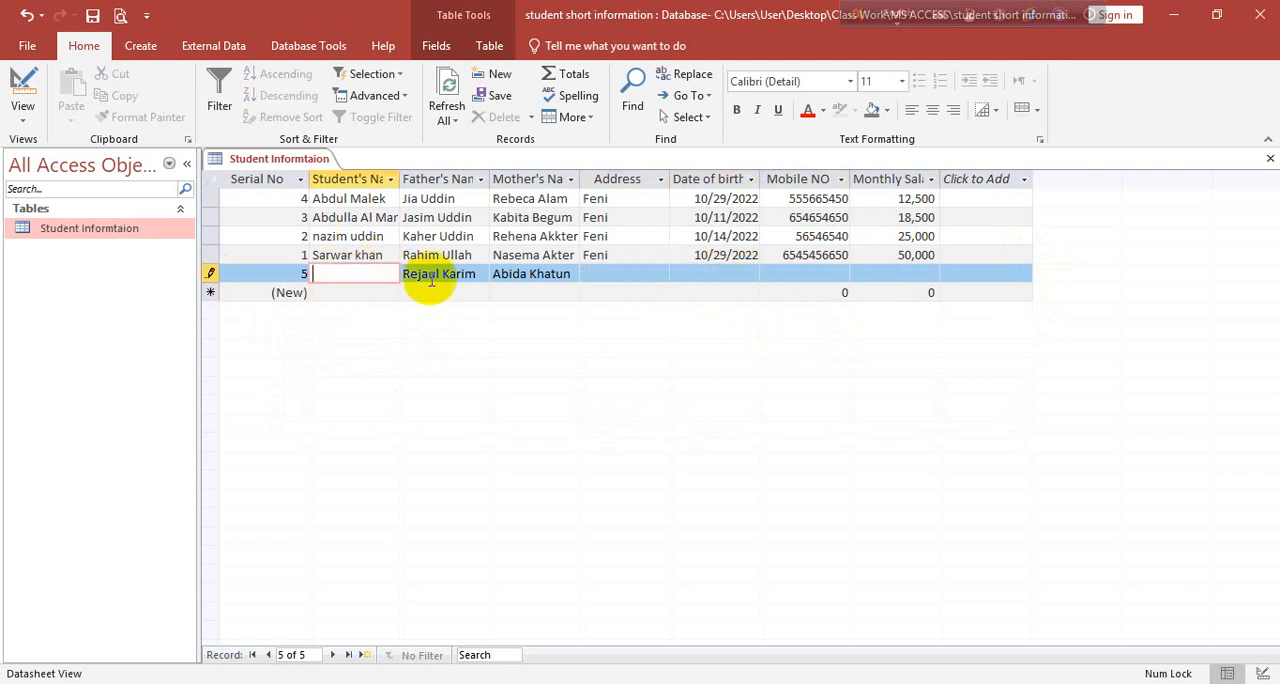
{"action": "left_click", "coordinate": [487, 274]}
{"action": "left_click_drag", "start_coordinate": [484, 274], "coordinate": [343, 277]}
{"action": "key", "text": "BackSpace"}
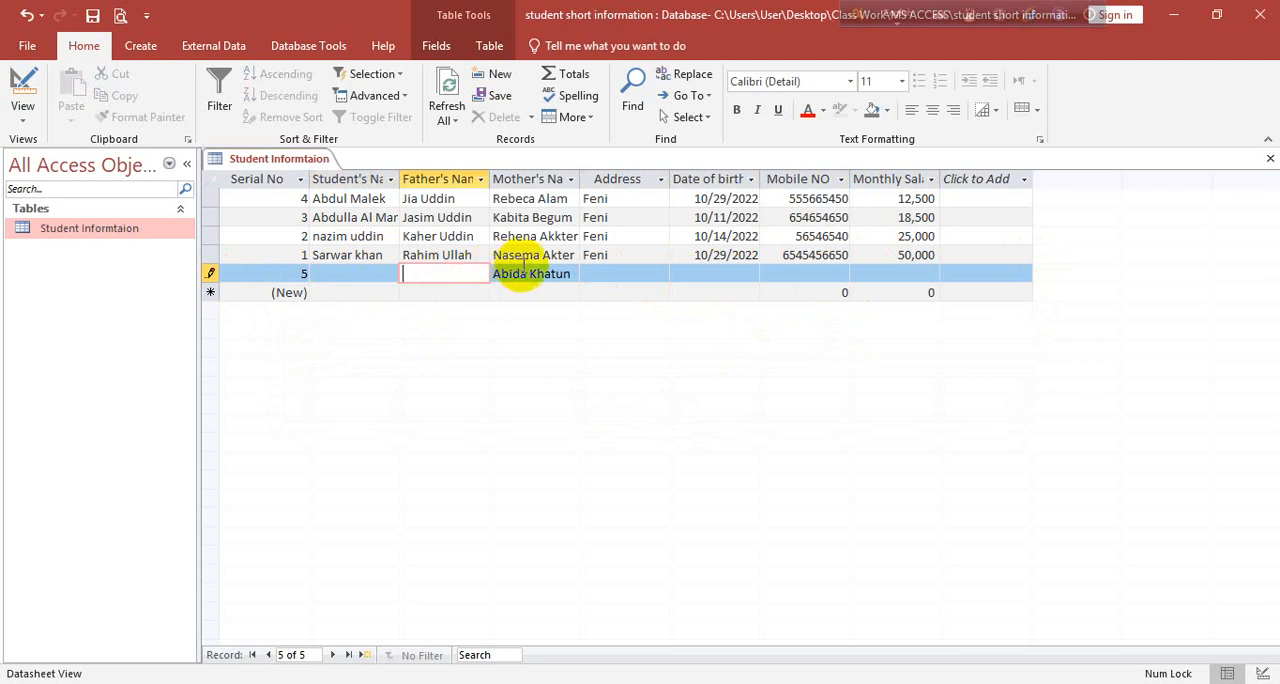
{"action": "left_click", "coordinate": [571, 277]}
{"action": "left_click_drag", "start_coordinate": [571, 277], "coordinate": [345, 273]}
{"action": "key", "text": "BackSpace"}
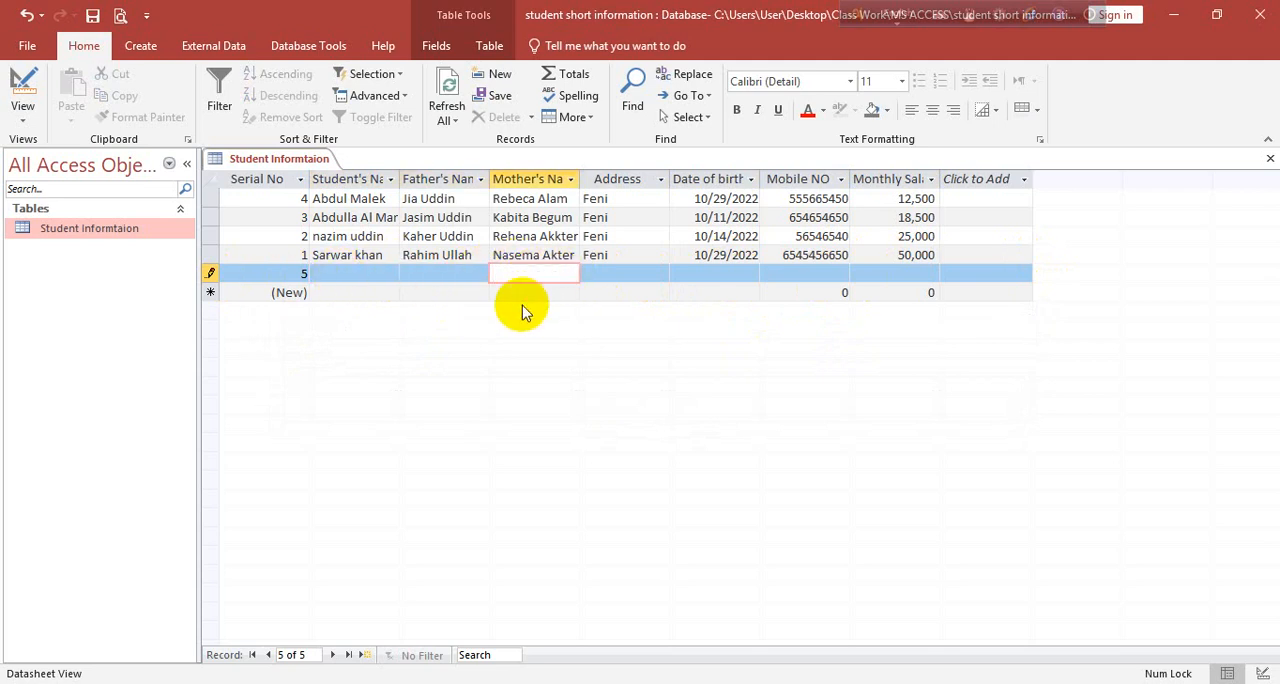
Try to leave the emptied student record by selecting another record and then its whole row
{"action": "left_click", "coordinate": [522, 258]}
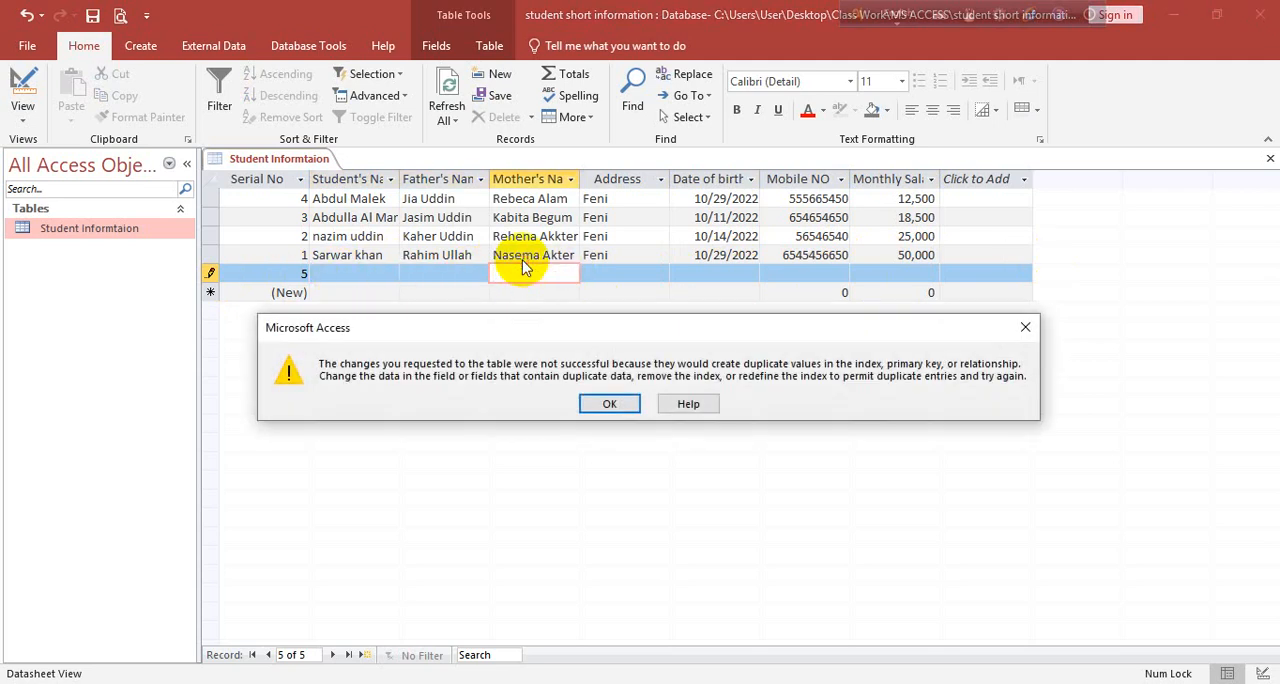
{"action": "left_click", "coordinate": [610, 404]}
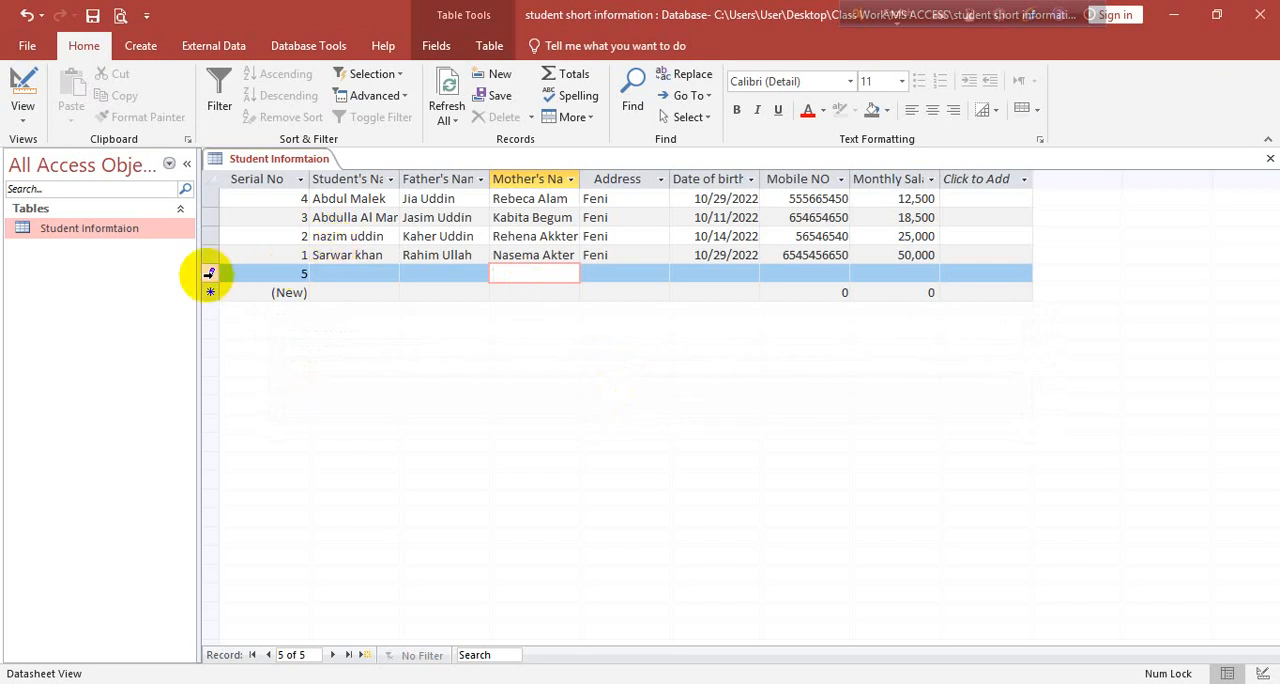
{"action": "left_click", "coordinate": [210, 273]}
{"action": "left_click", "coordinate": [606, 404]}
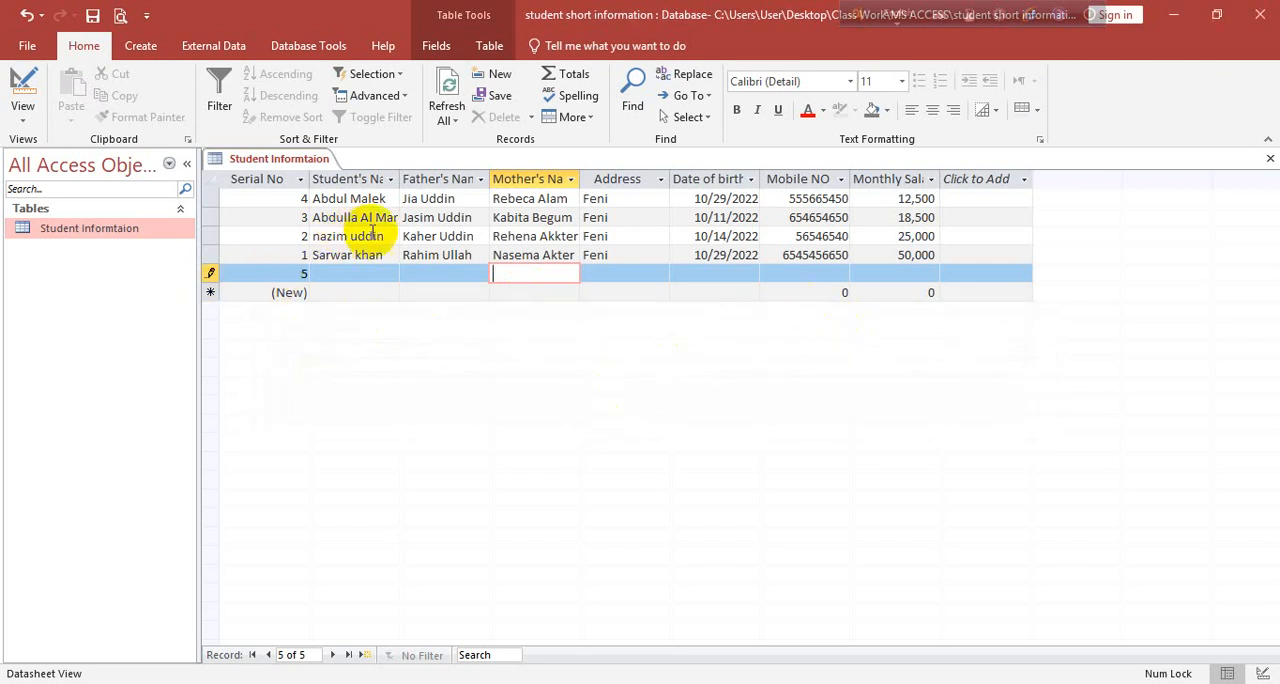
{"action": "left_click", "coordinate": [588, 285]}
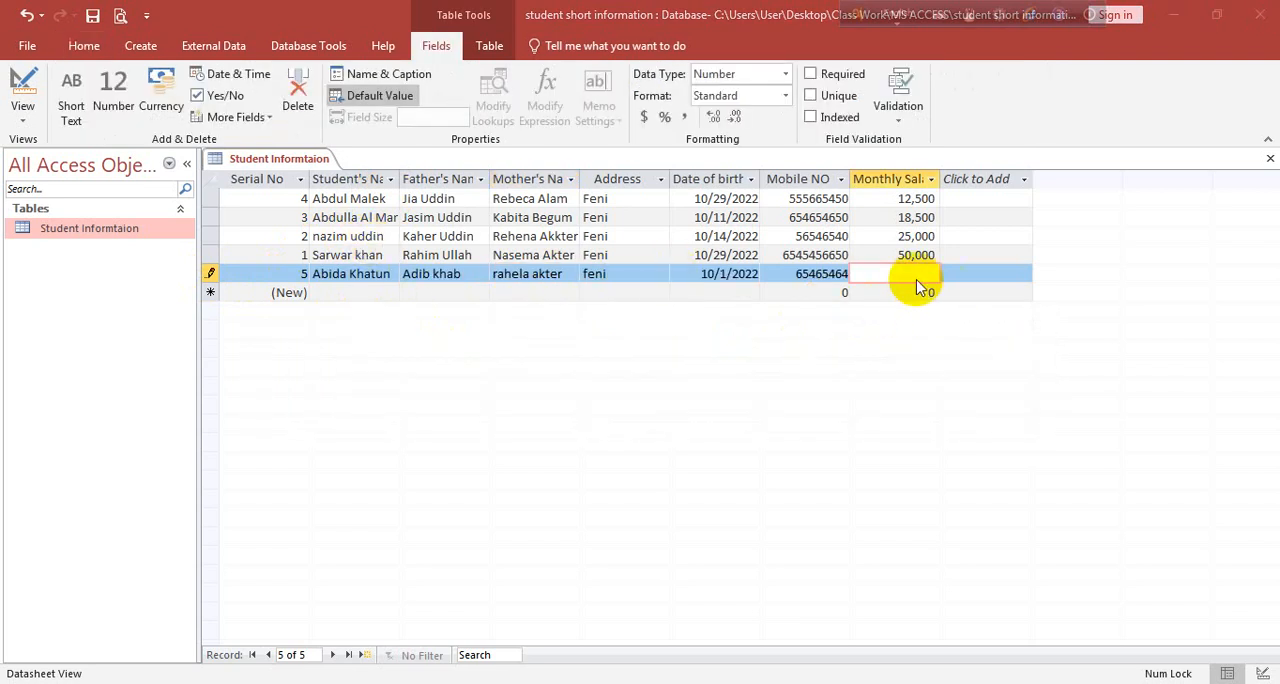
Set the refilled record's monthly salary to 787 and try to save the record
{"action": "left_click", "coordinate": [885, 270]}
{"action": "key", "text": "Return"}
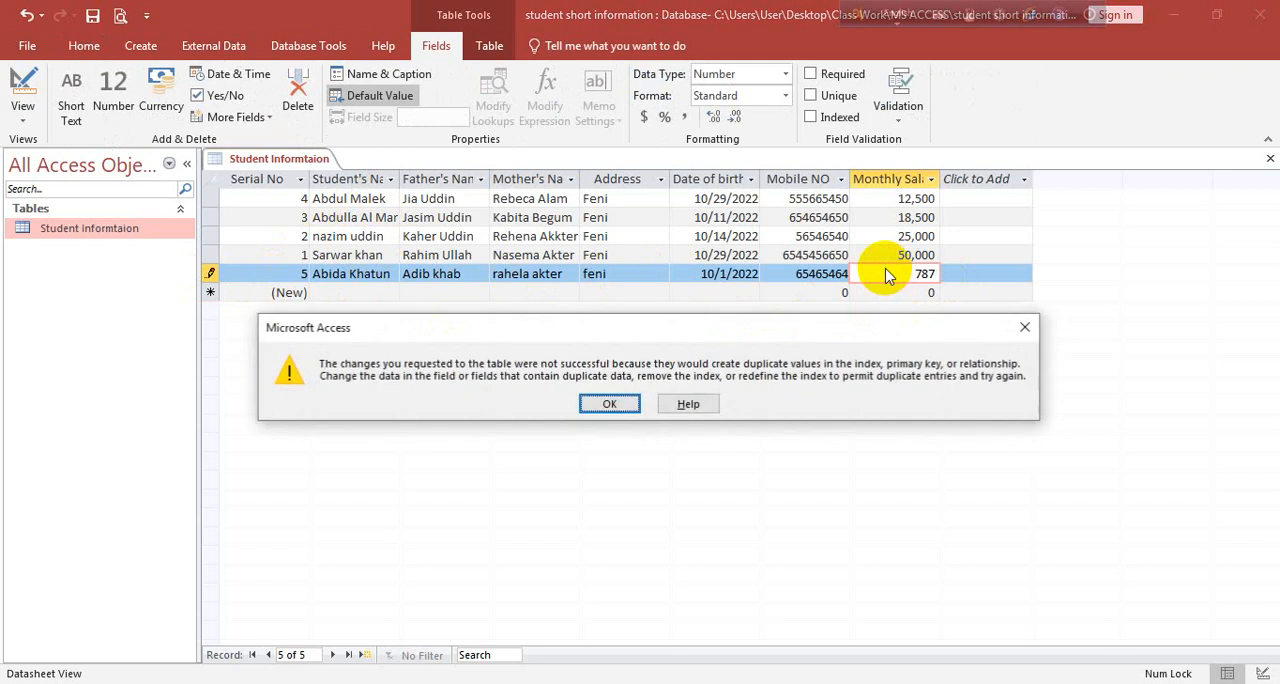
{"action": "left_click", "coordinate": [606, 402]}
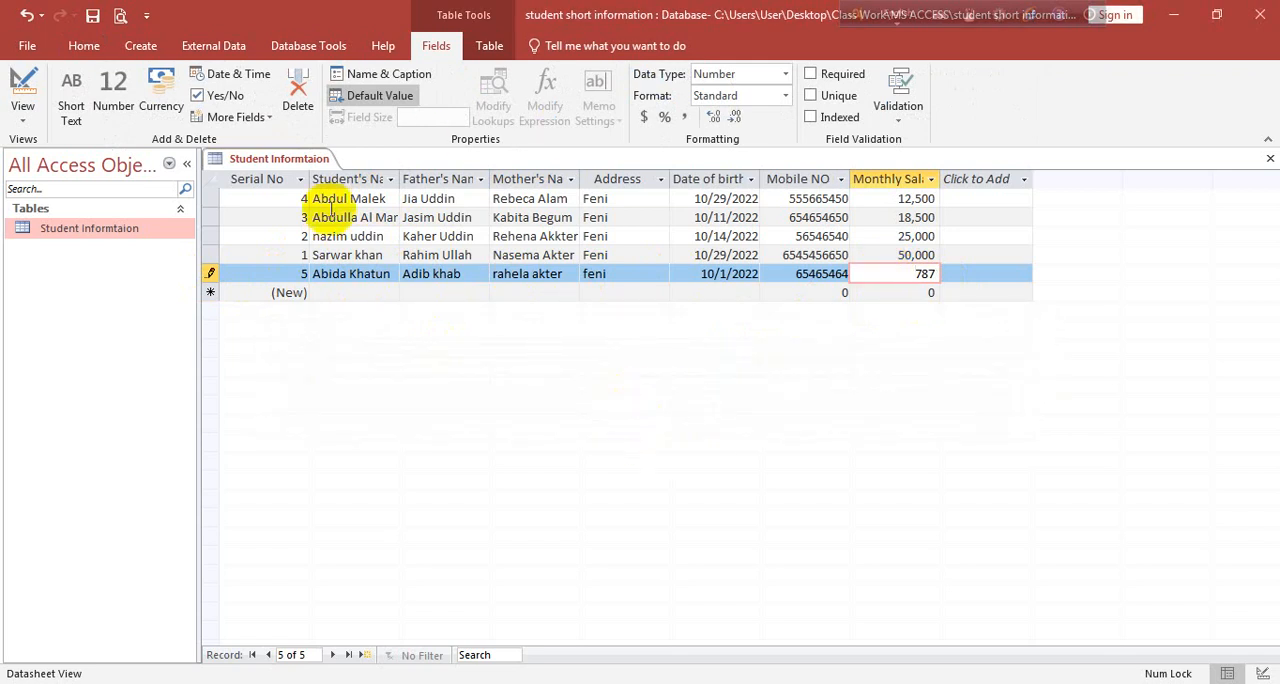
Permanently delete the Monthly Salary field and all its data from the student table
{"action": "left_click", "coordinate": [297, 98]}
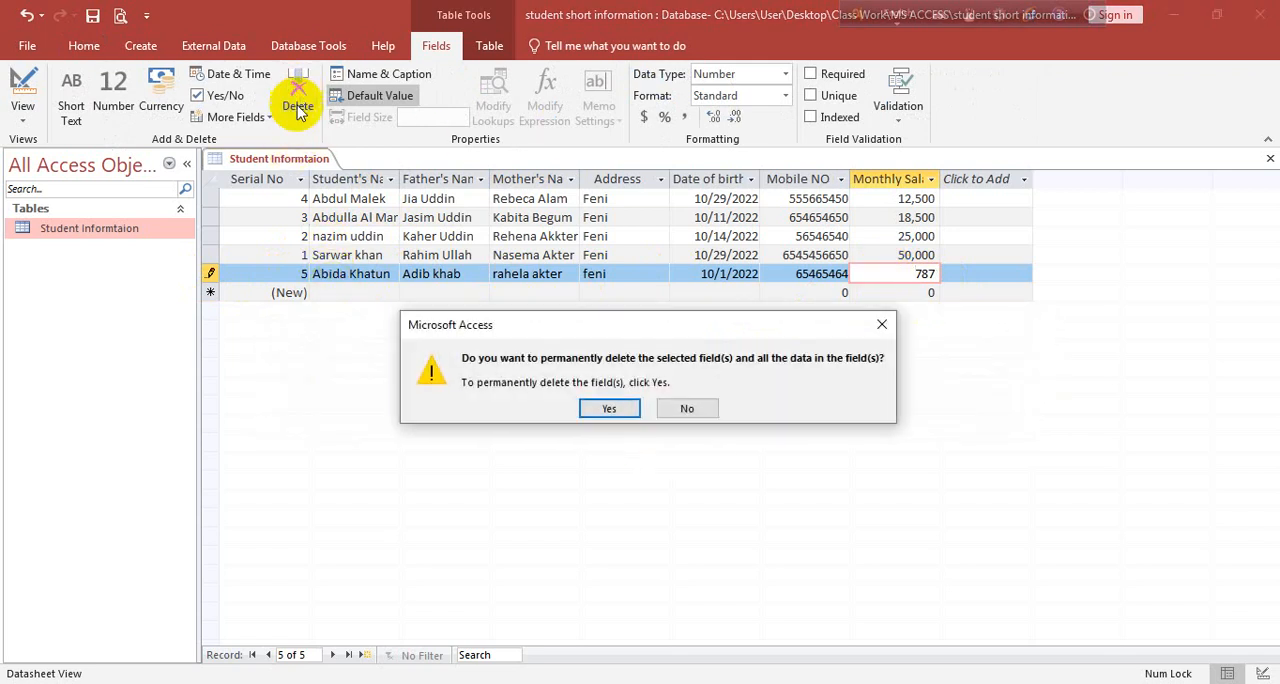
{"action": "left_click", "coordinate": [600, 409]}
{"action": "left_click", "coordinate": [616, 408]}
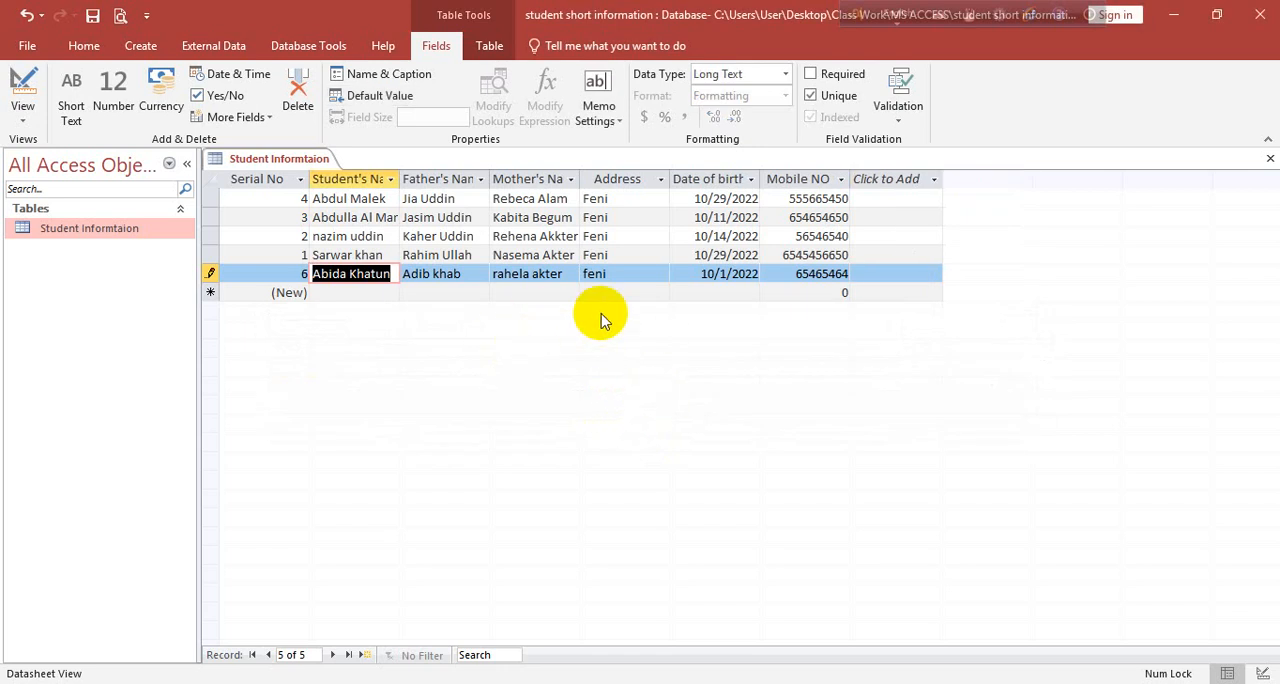
Advance through the remaining fields of the new student record to commit it to the table
{"action": "key", "text": "Tab"}
{"action": "key", "text": "Tab"}
{"action": "key", "text": "Tab"}
{"action": "key", "text": "Tab"}
{"action": "key", "text": "Tab"}
{"action": "key", "text": "Tab"}
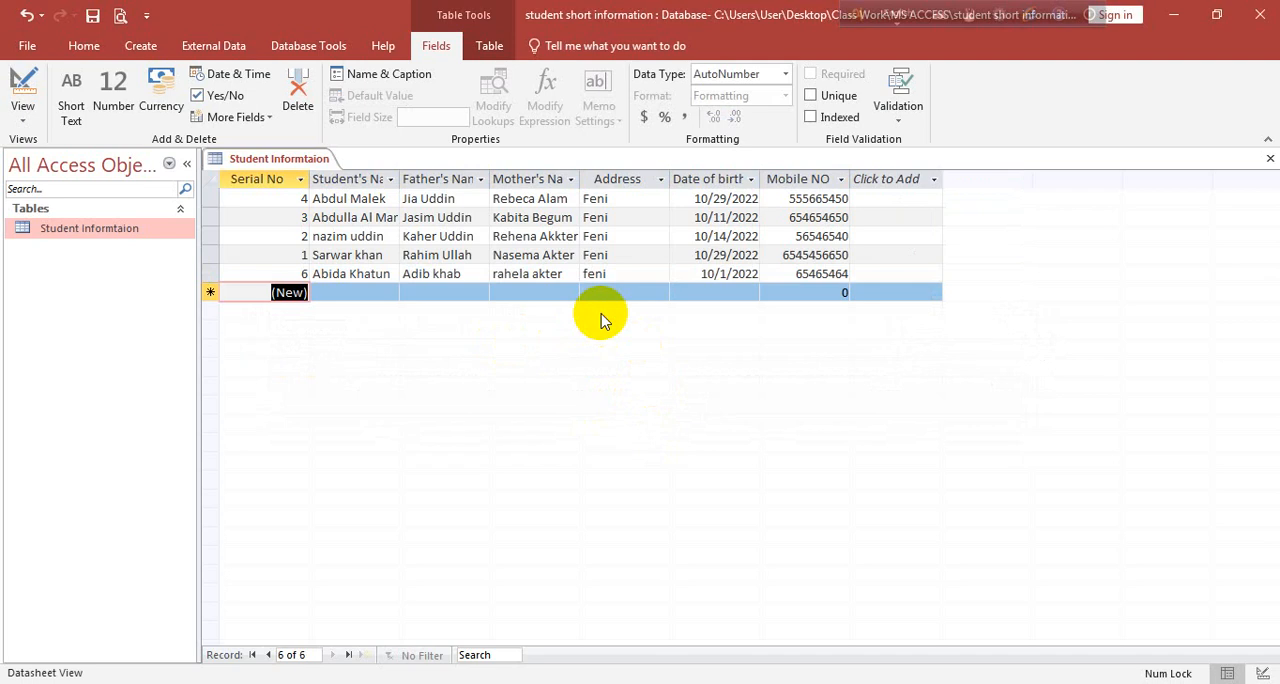
{"action": "left_click", "coordinate": [288, 275]}
{"action": "key", "text": "Tab"}
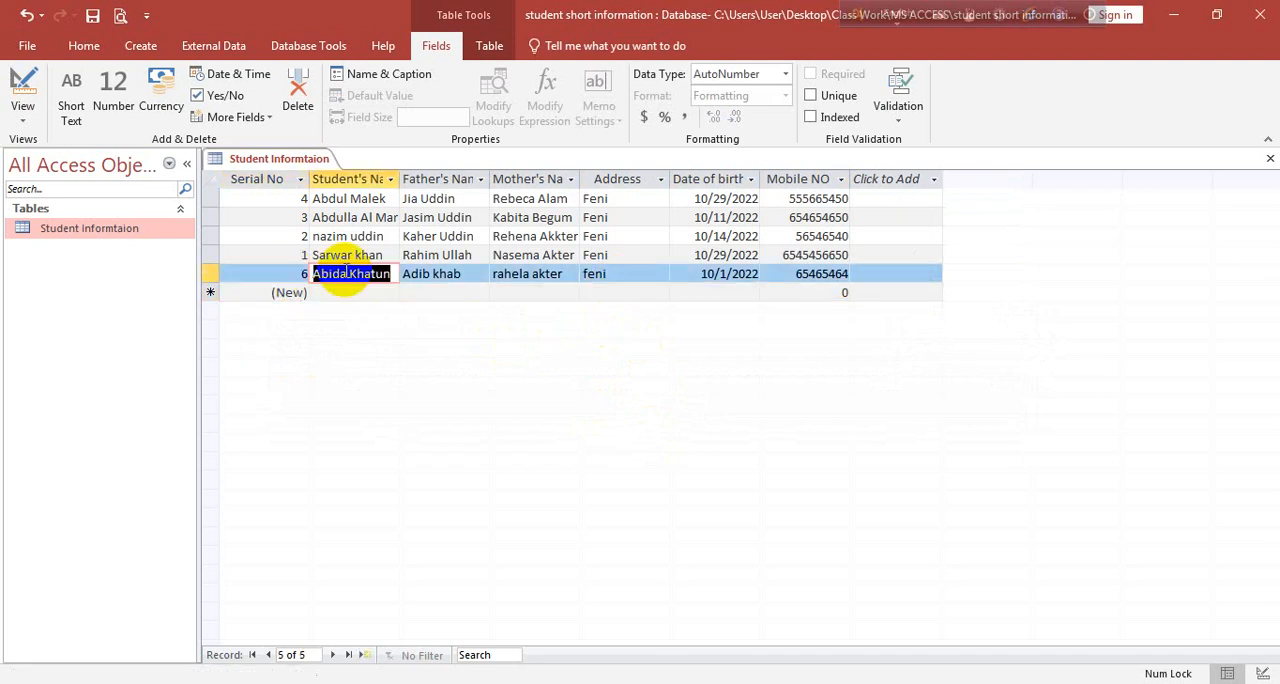
{"action": "left_click", "coordinate": [288, 274]}
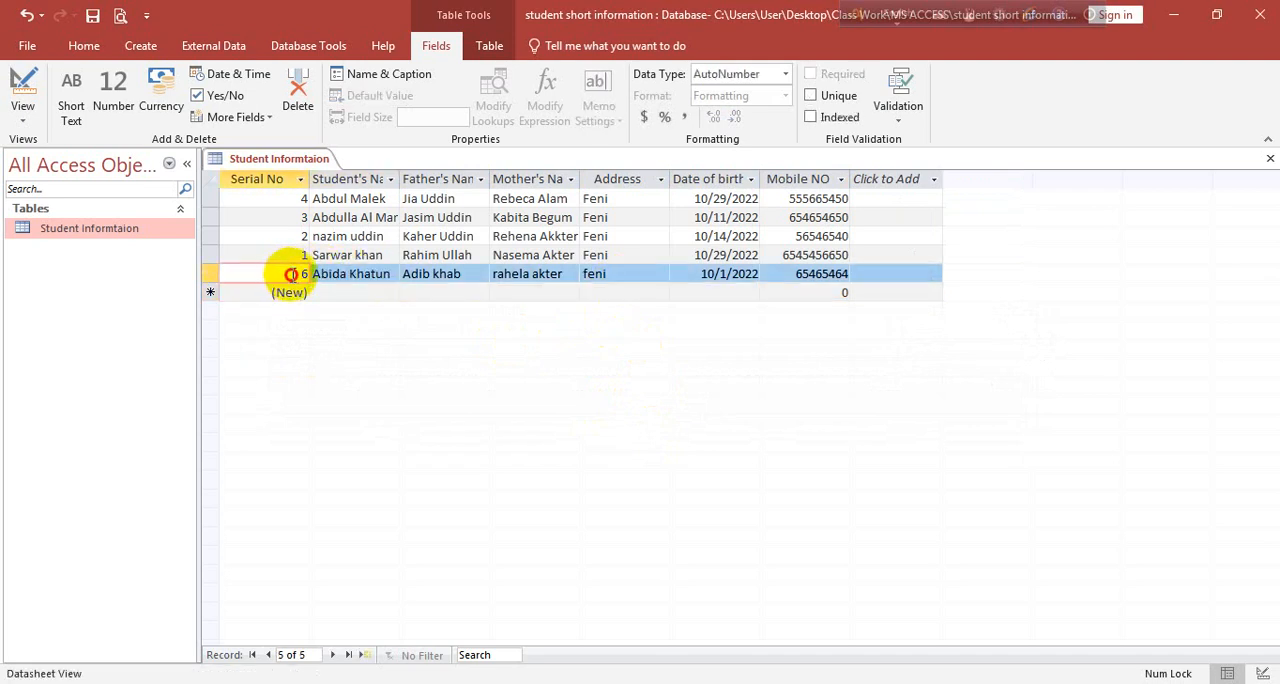
{"action": "left_click", "coordinate": [312, 274]}
{"action": "key", "text": "Tab"}
{"action": "key", "text": "Tab"}
{"action": "key", "text": "Tab"}
{"action": "key", "text": "Tab"}
{"action": "key", "text": "Tab"}
{"action": "key", "text": "Tab"}
{"action": "key", "text": "Tab"}
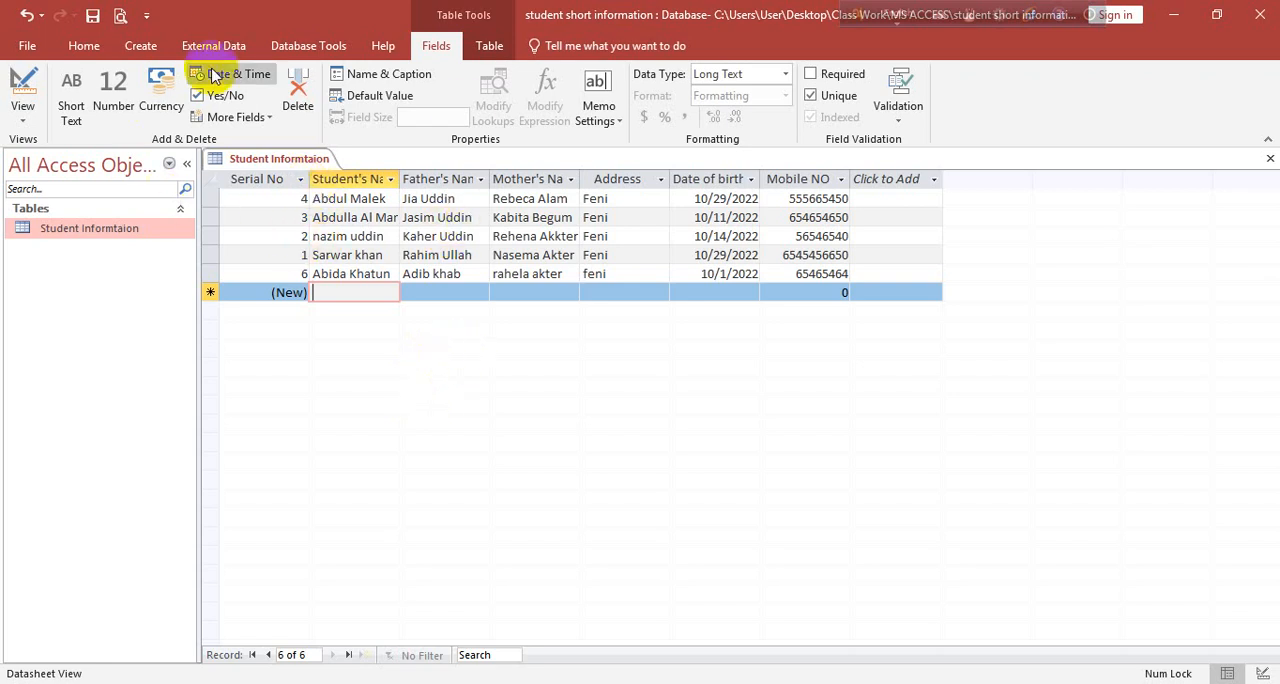
Open the student table in Design View and remove the primary key from the Student's Name field
{"action": "left_click", "coordinate": [23, 112]}
{"action": "left_click", "coordinate": [75, 192]}
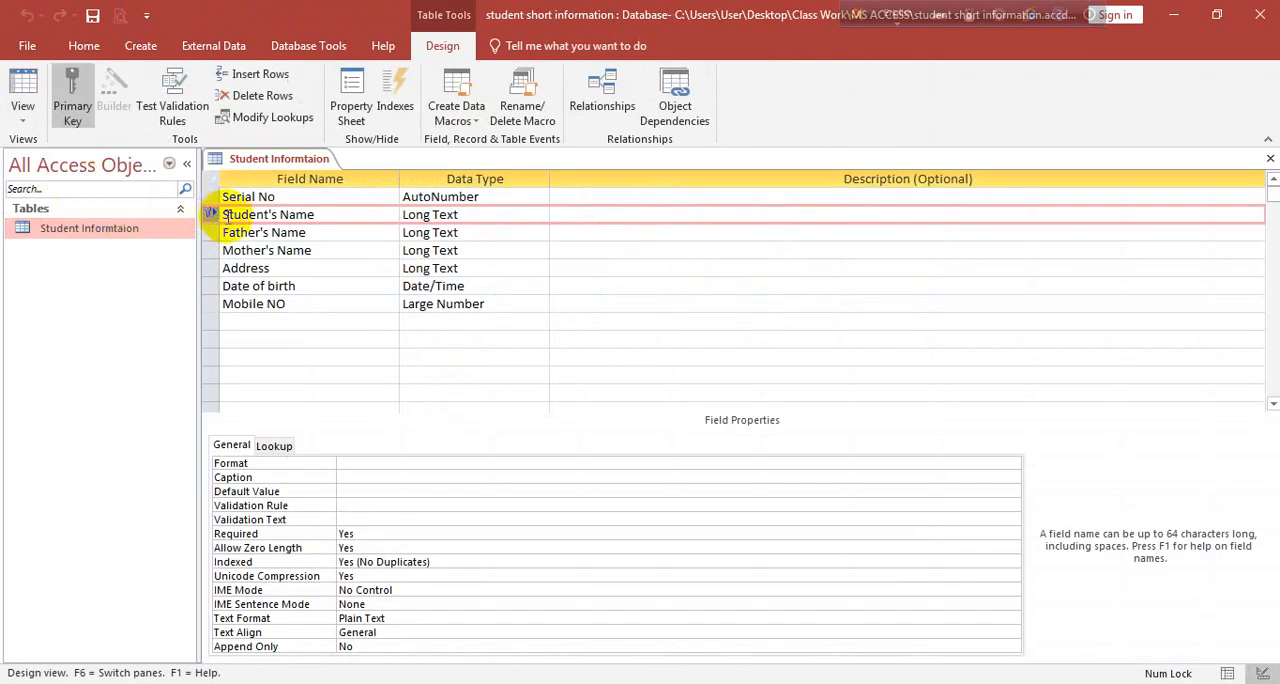
{"action": "left_click", "coordinate": [22, 114]}
{"action": "left_click", "coordinate": [57, 180]}
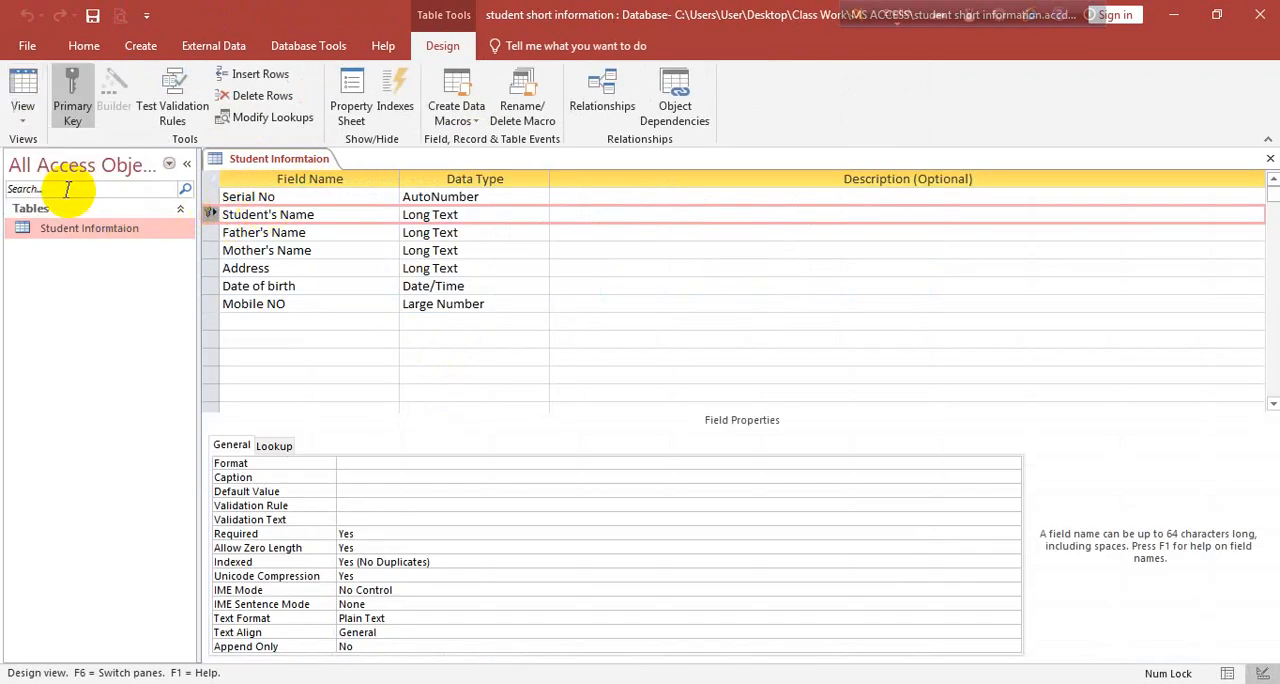
{"action": "left_click", "coordinate": [70, 100]}
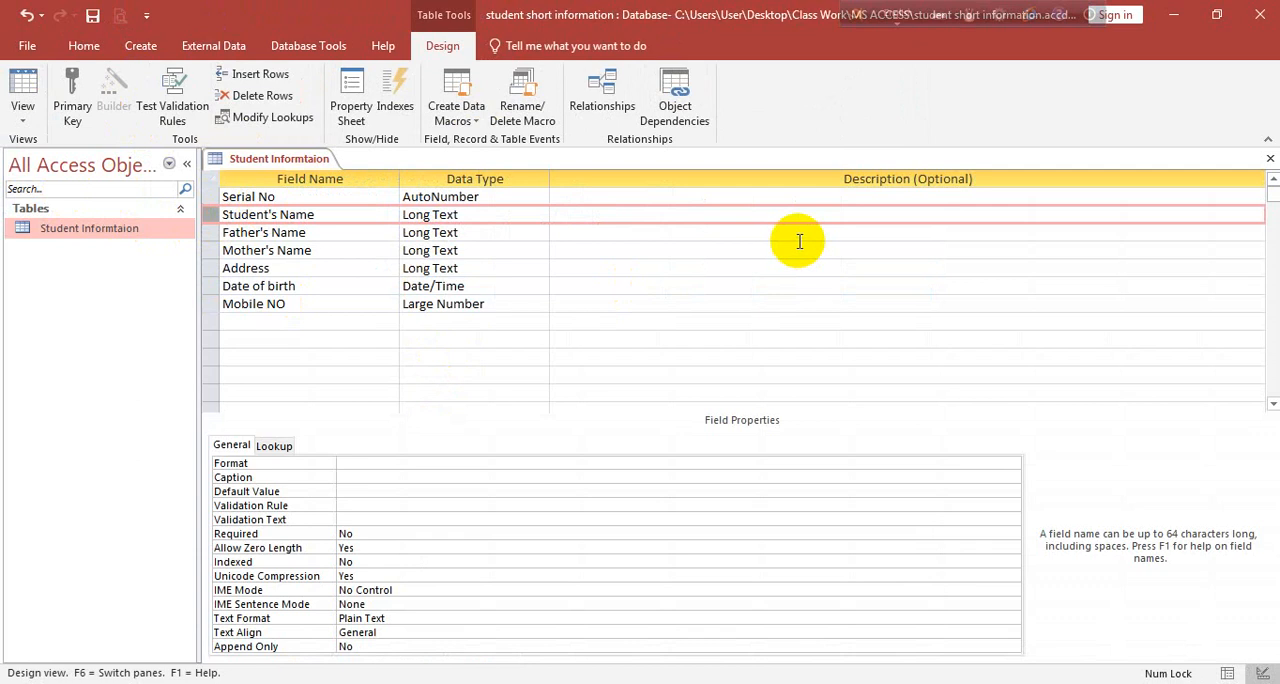
{"action": "left_click", "coordinate": [22, 53]}
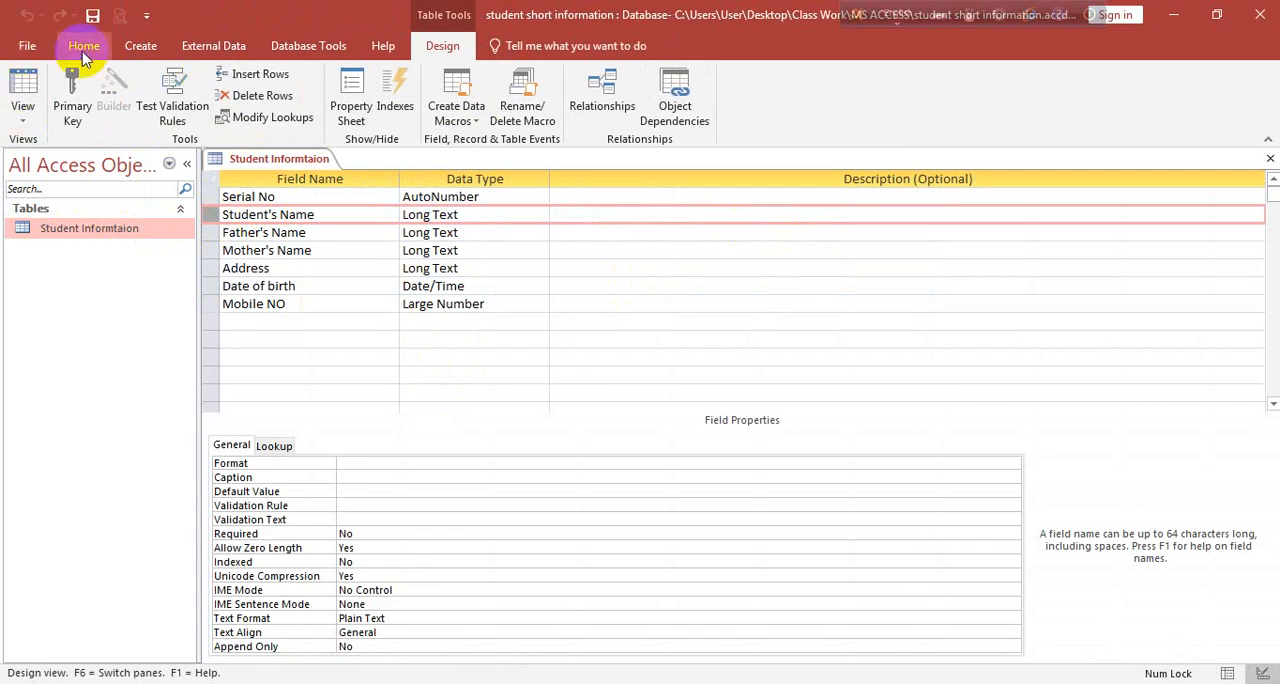